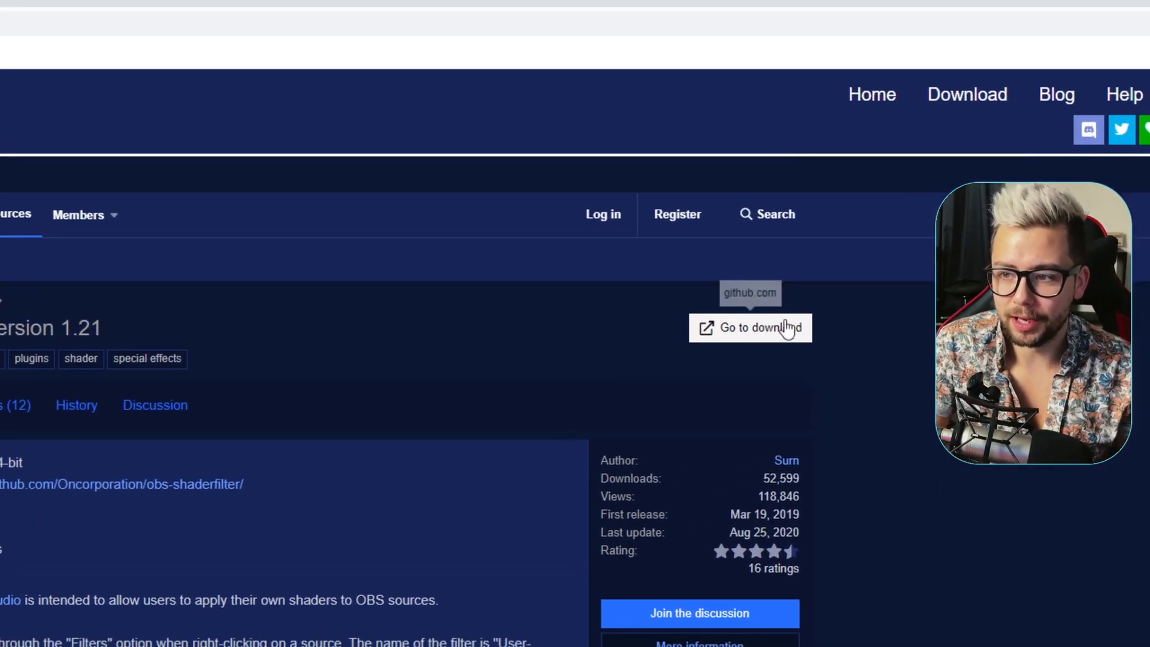
- Download the OBS Shaderfilter 1.21 plugin archive and open the obs-studio folder inside it
left_click(748, 329)
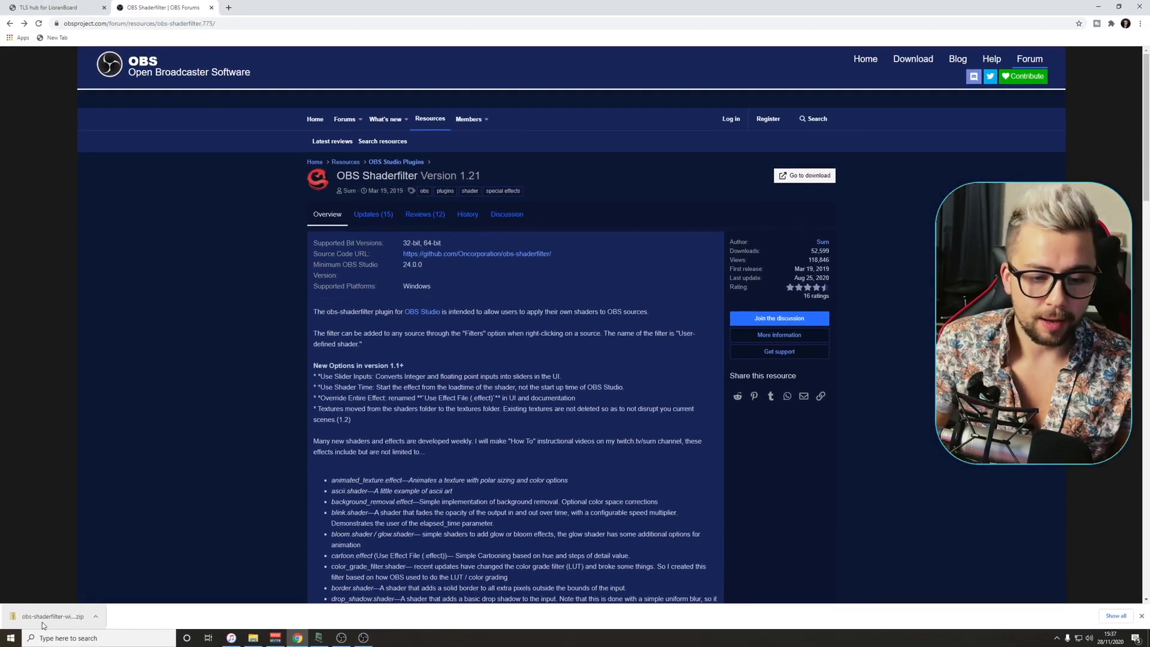
left_click(50, 619)
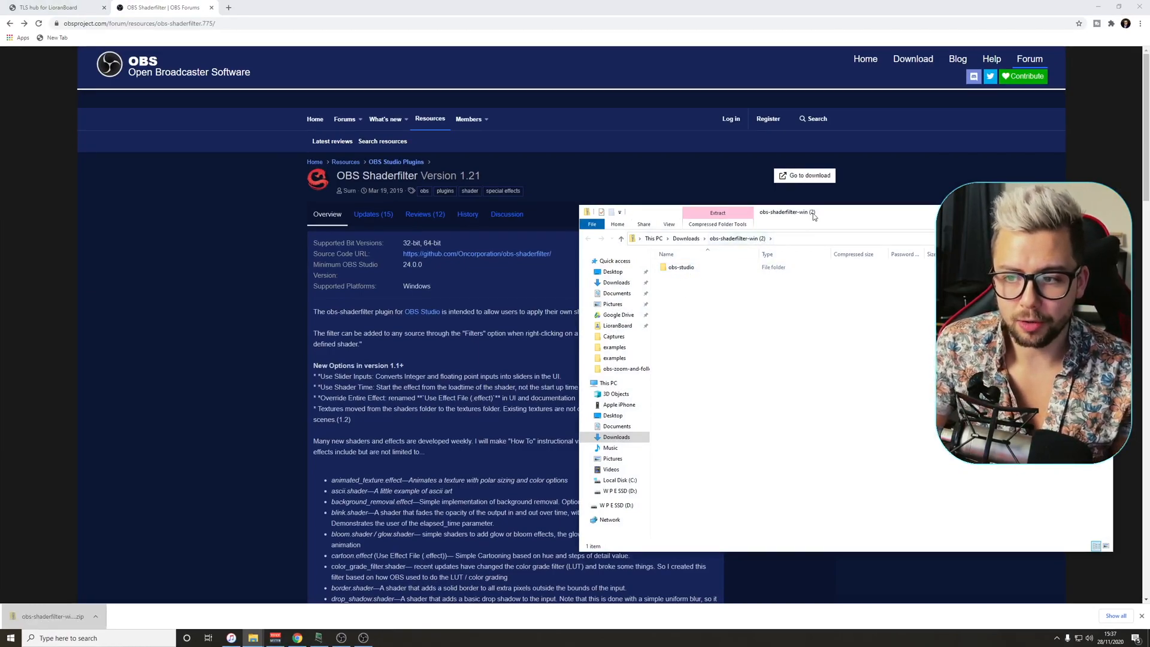
left_click_drag(813, 213, 536, 205)
double_click(413, 261)
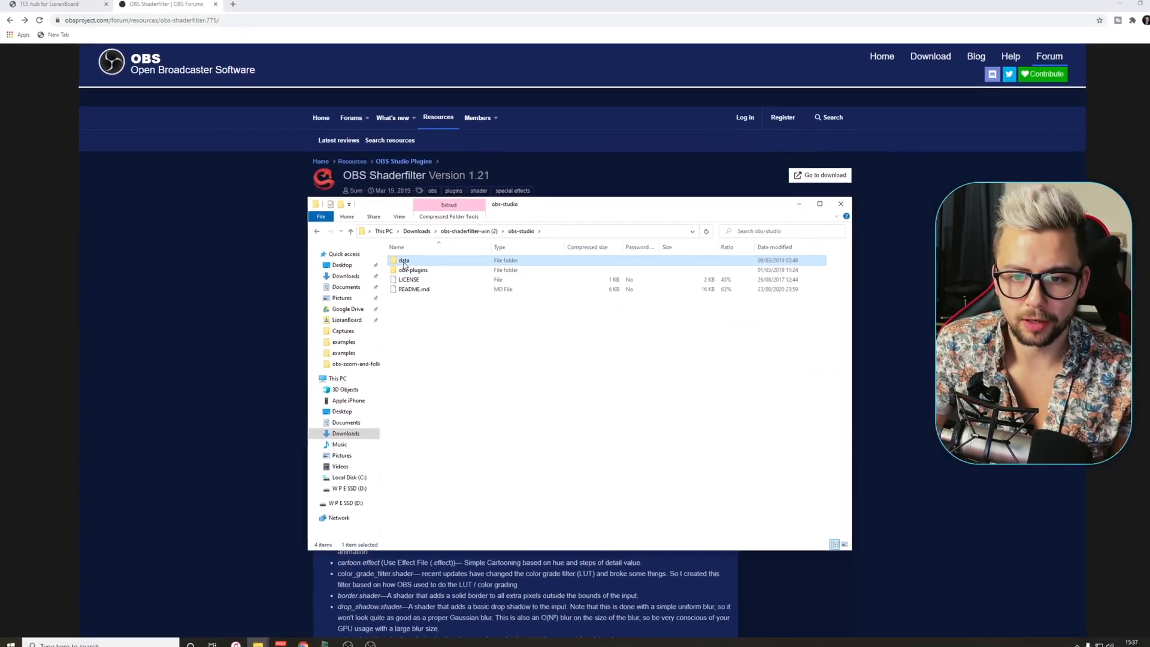
- Copy the data and obs-plugins folders from the plugin archive
left_click(813, 326)
right_click(405, 273)
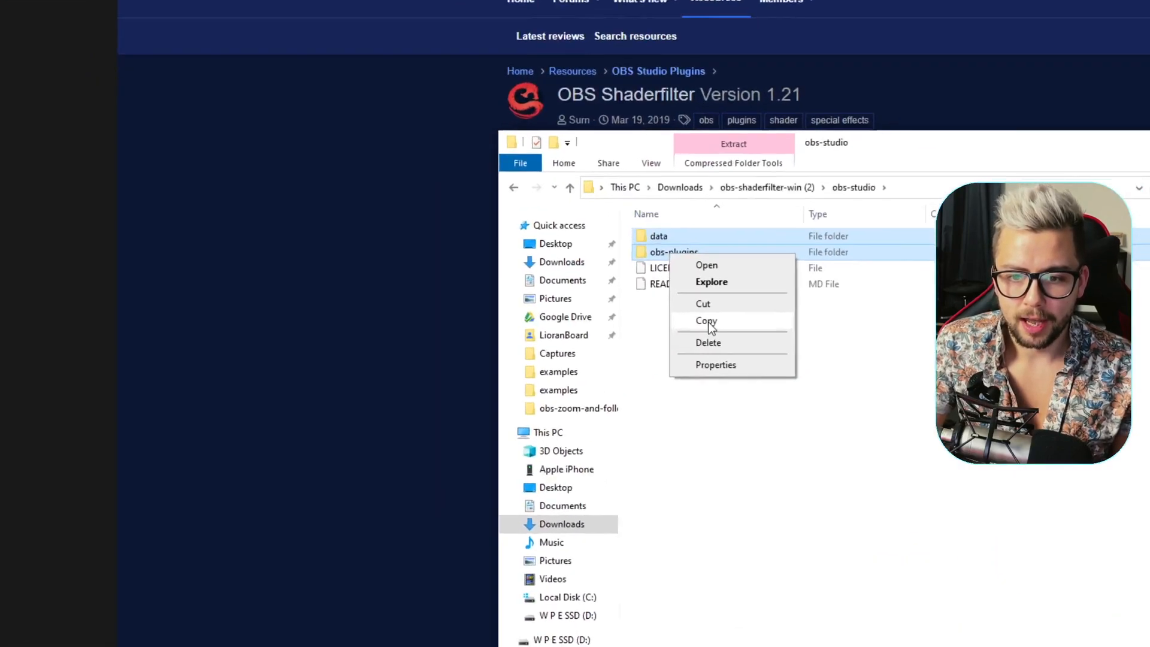
left_click(707, 321)
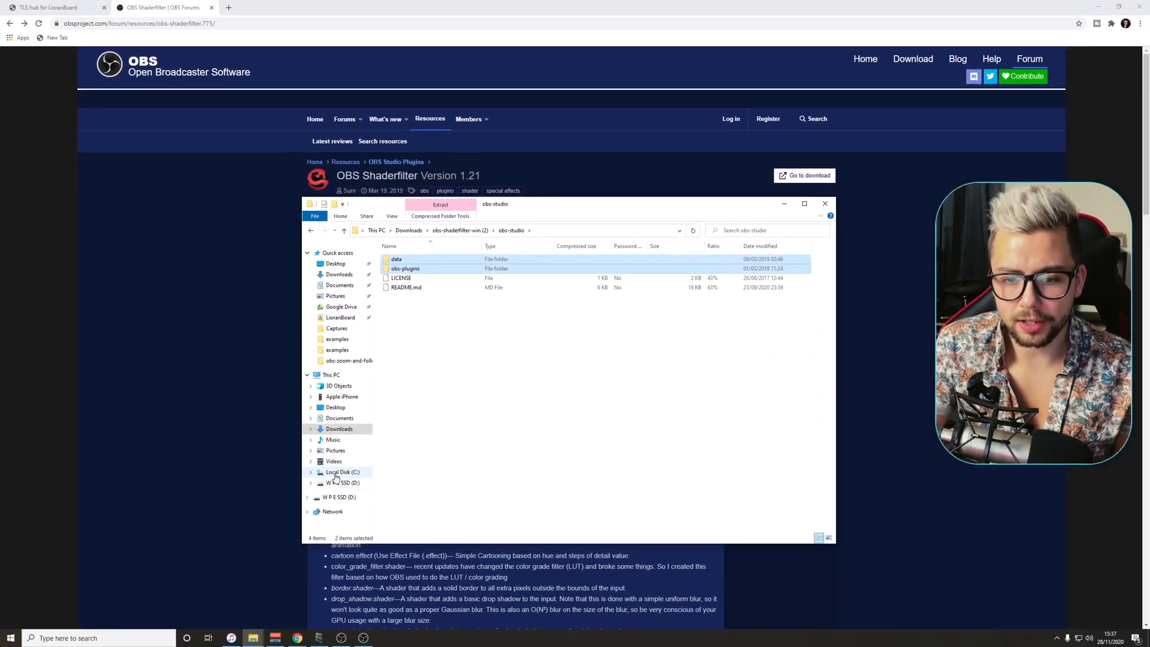
- Go to the obs-studio folder in Program Files on Local Disk (C:)
left_click(342, 473)
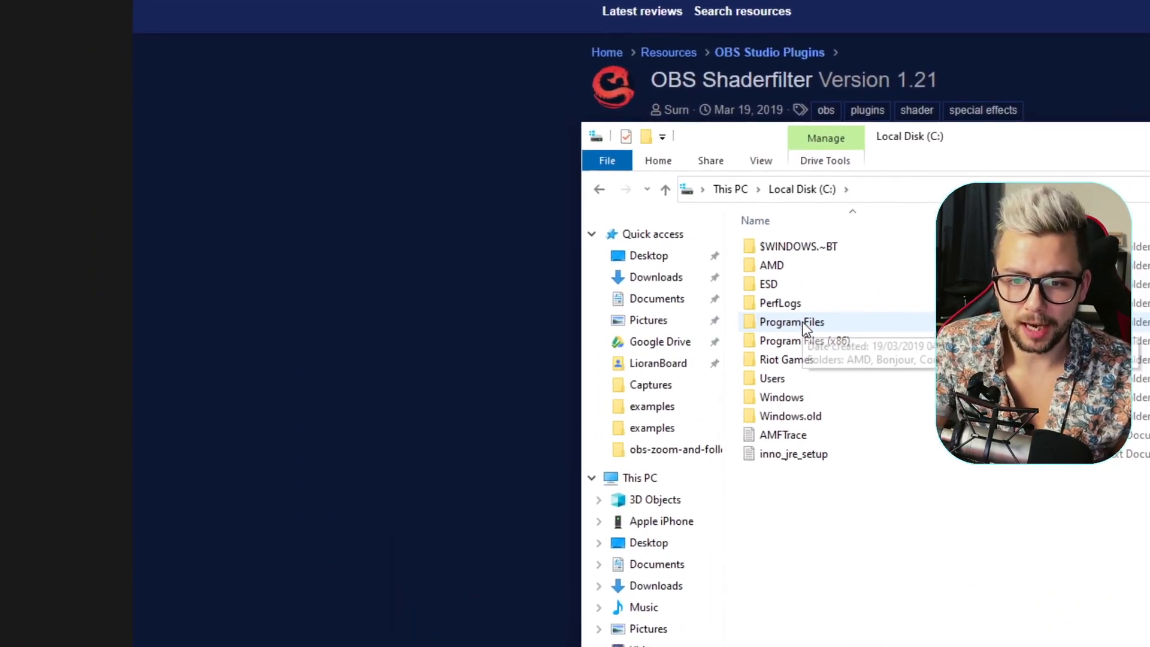
double_click(804, 323)
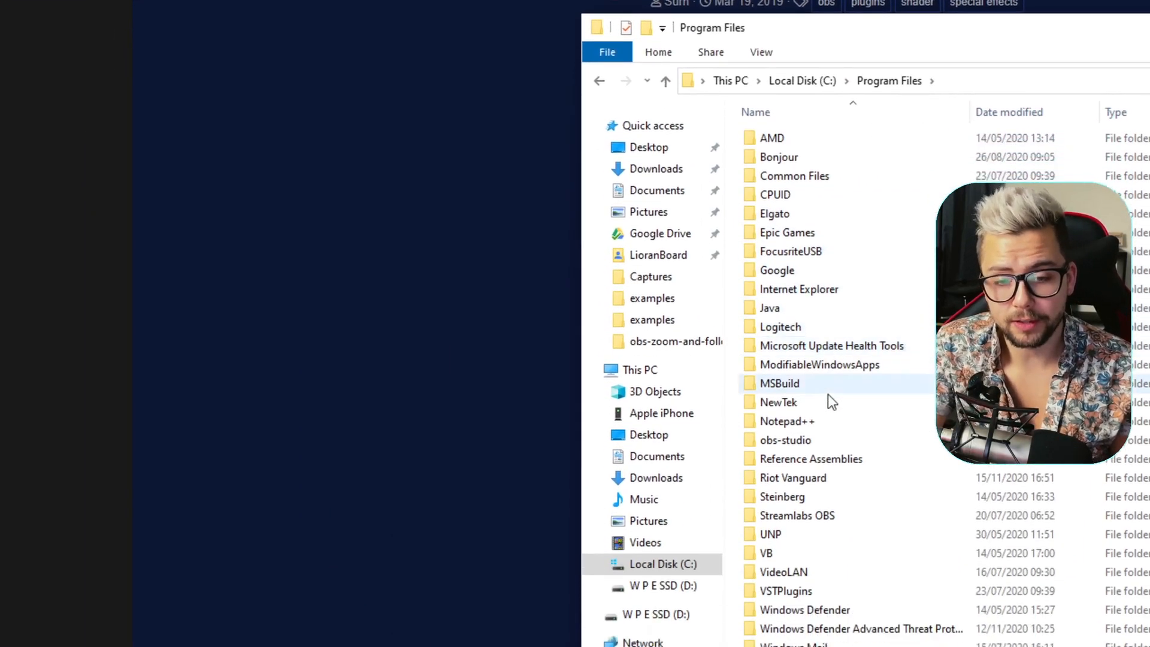
left_click(796, 520)
double_click(796, 322)
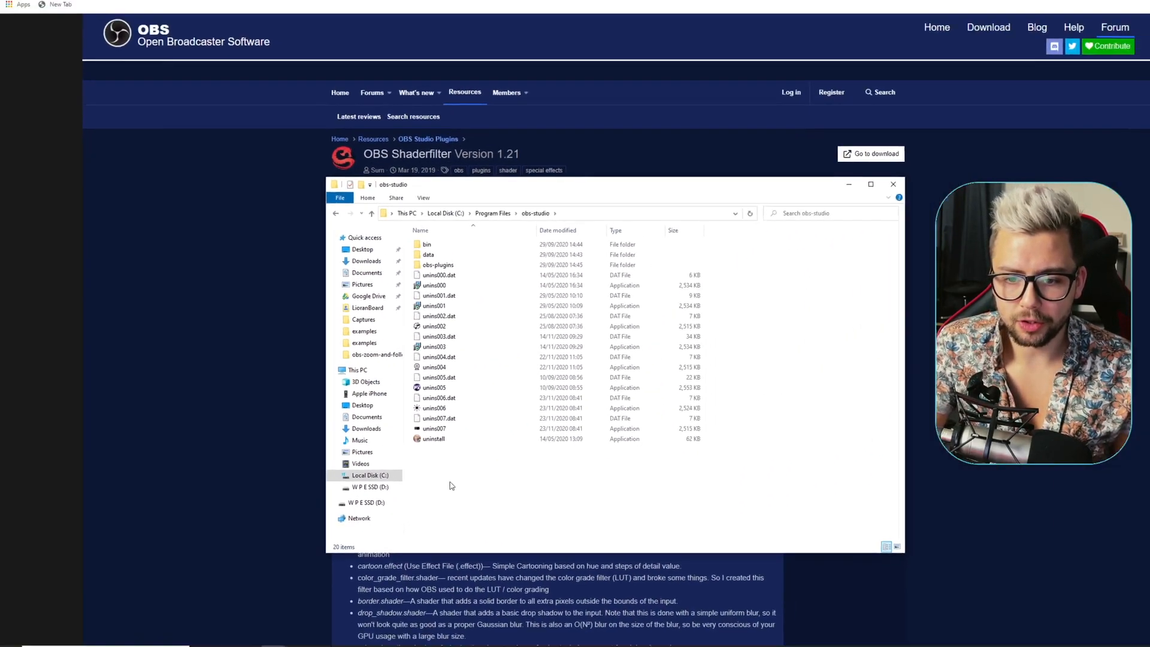
- Try to paste the copied plugin folders into the obs-studio folder, cancel the file replacement and close the folder window
right_click(416, 474)
left_click(452, 546)
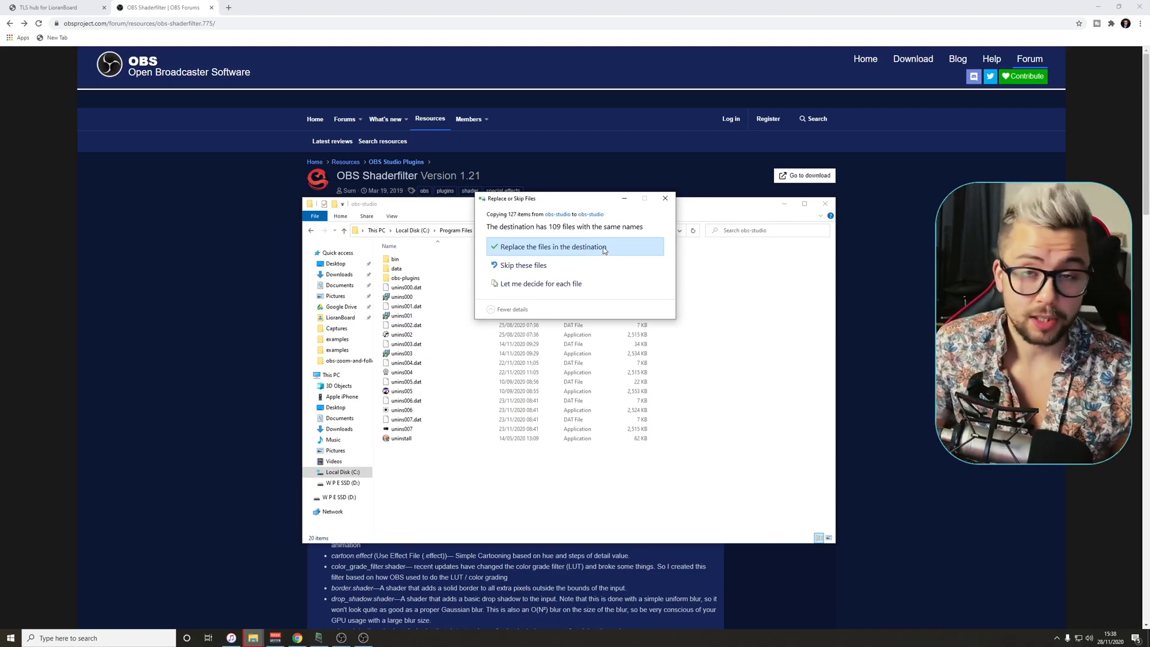
left_click(666, 200)
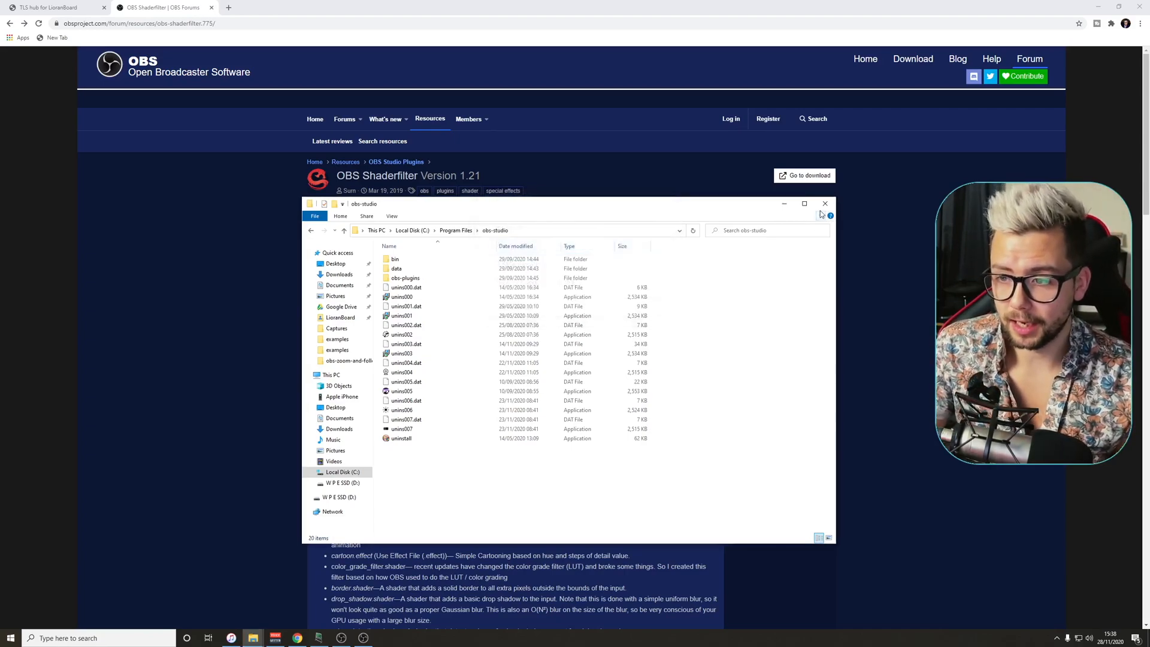
left_click(824, 205)
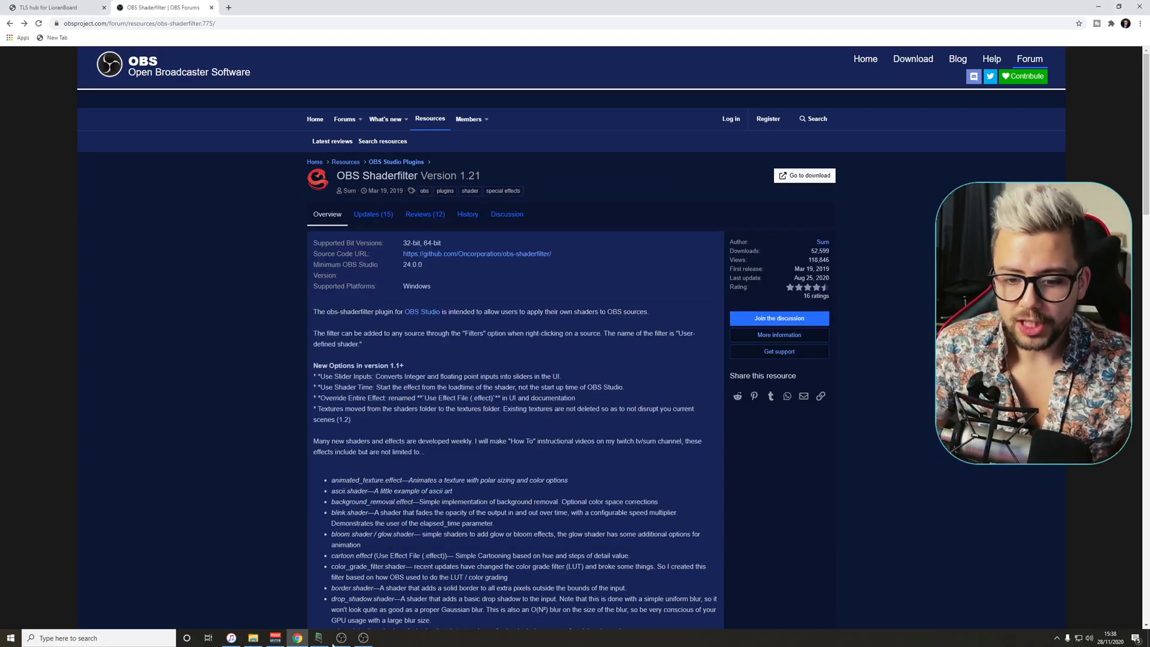
- Switch to OBS Studio and open the filters of the Video Capture Device source
left_click(363, 638)
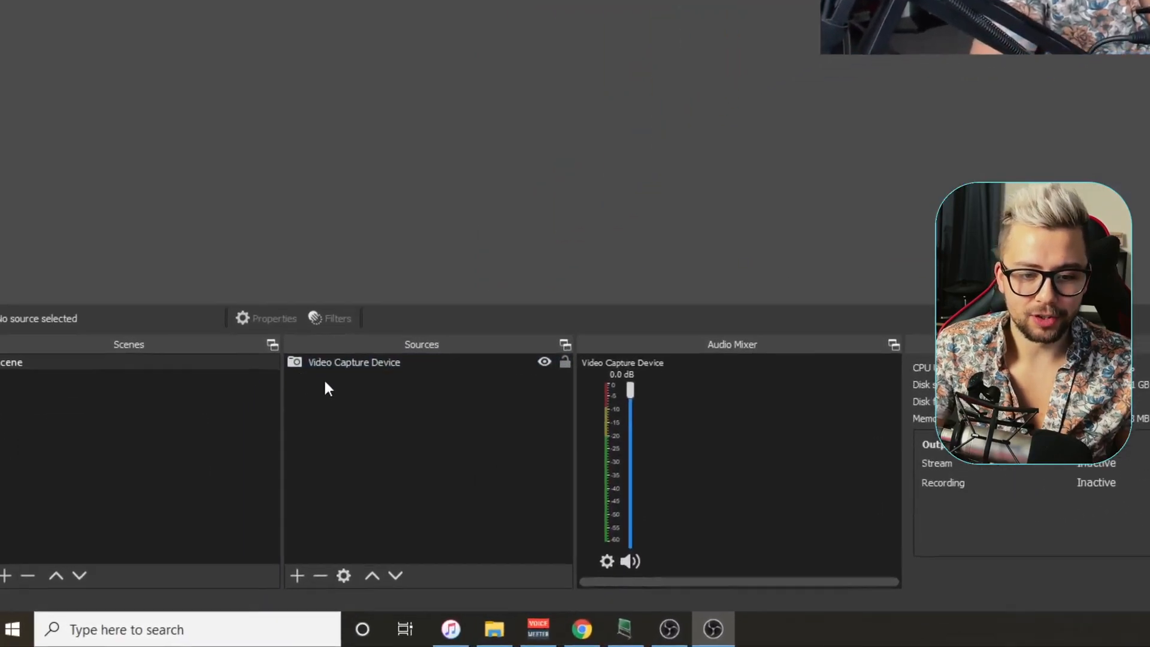
left_click(201, 481)
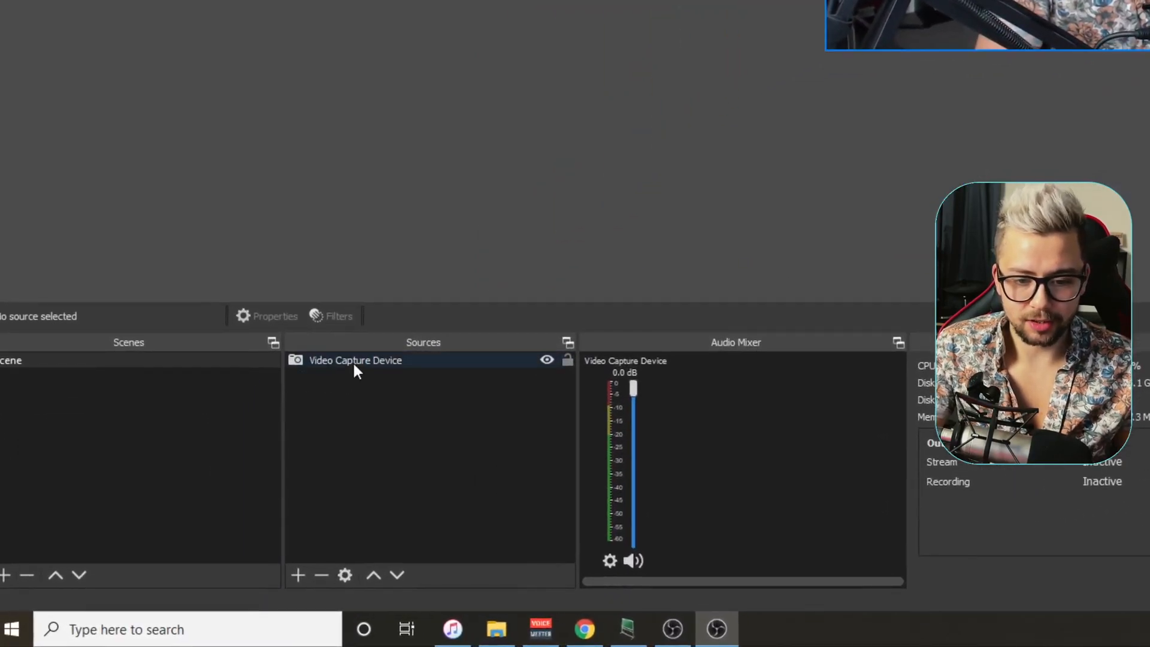
right_click(201, 482)
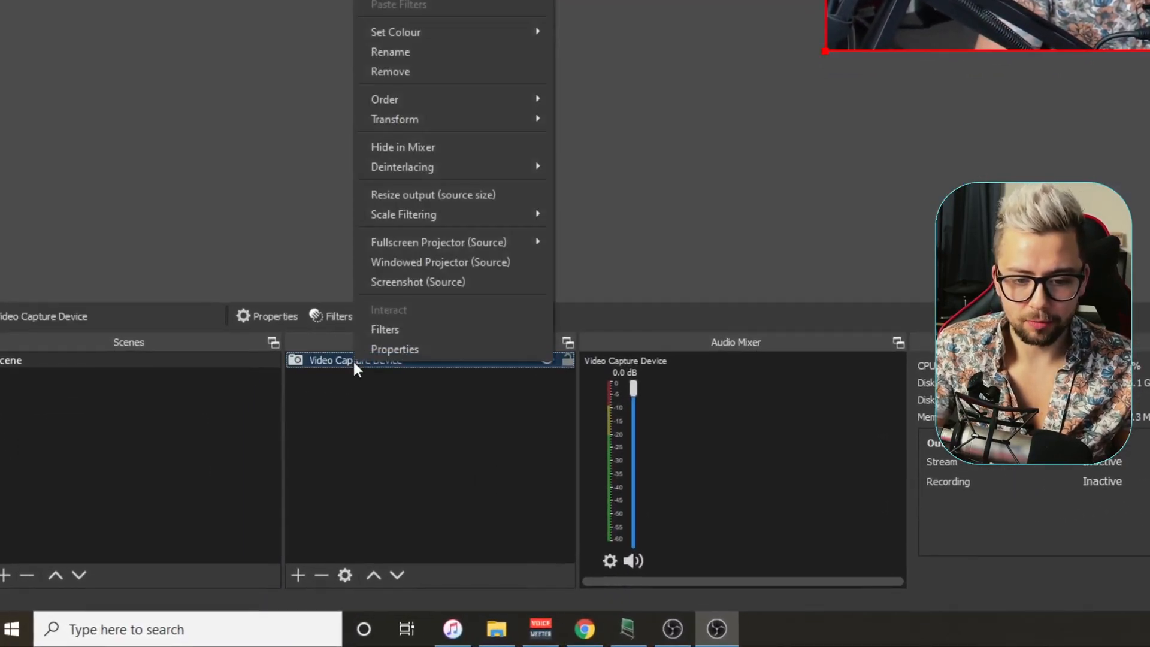
left_click(387, 330)
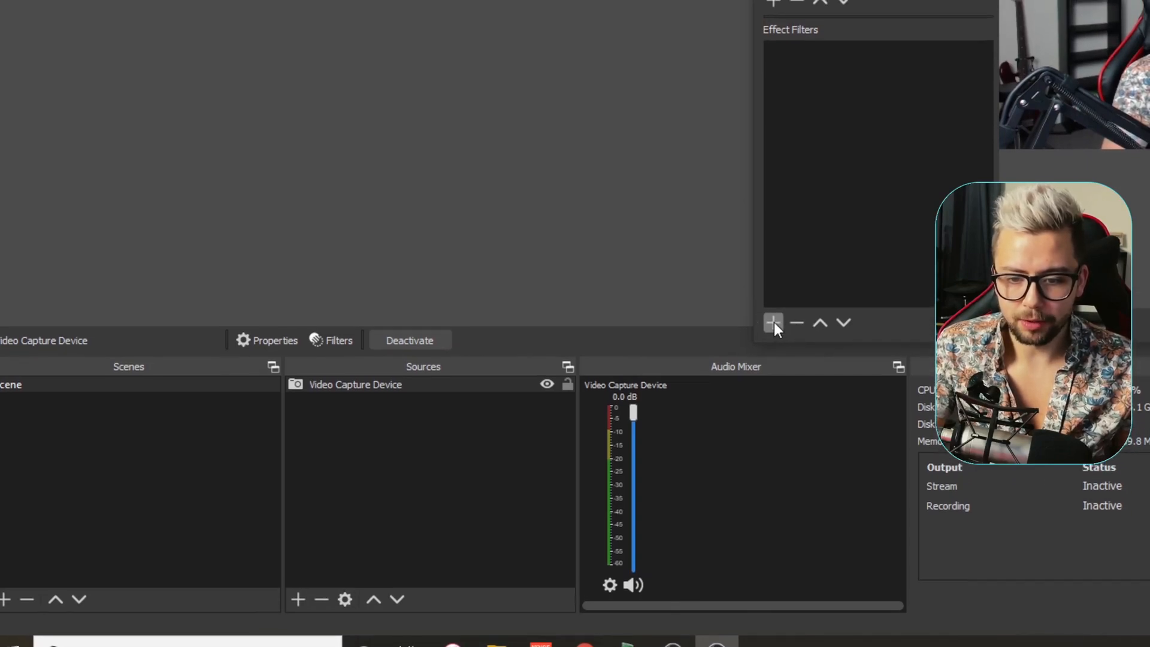
- Add a User-defined shader effect filter to the Video Capture Device, keeping the default name
left_click(774, 322)
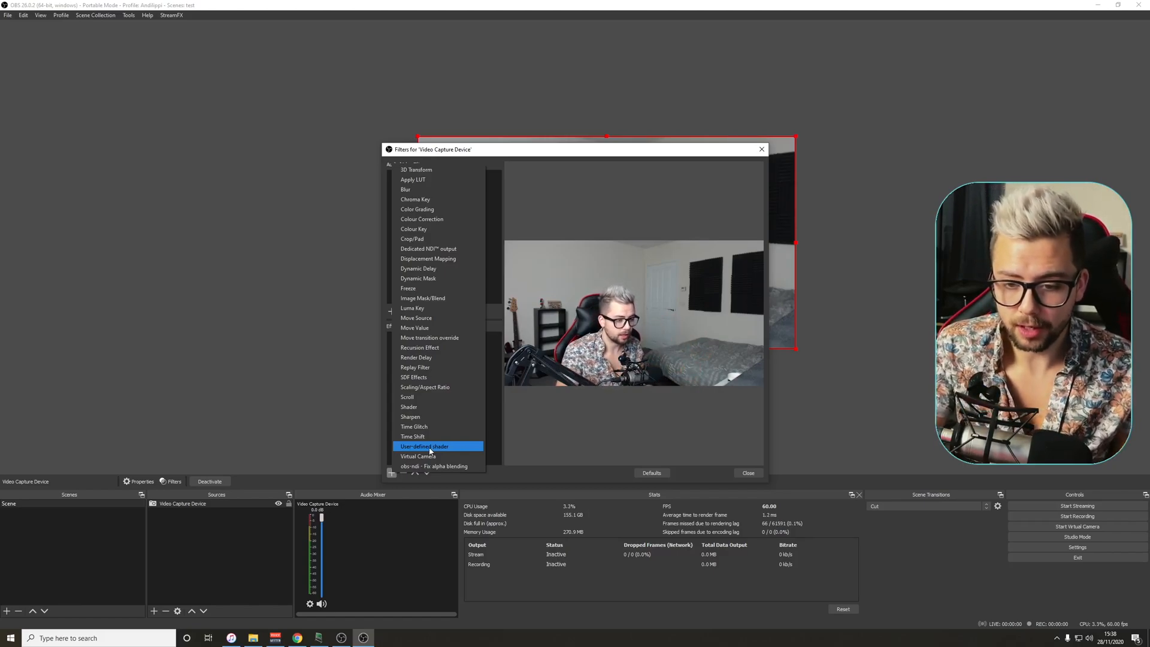
left_click(429, 447)
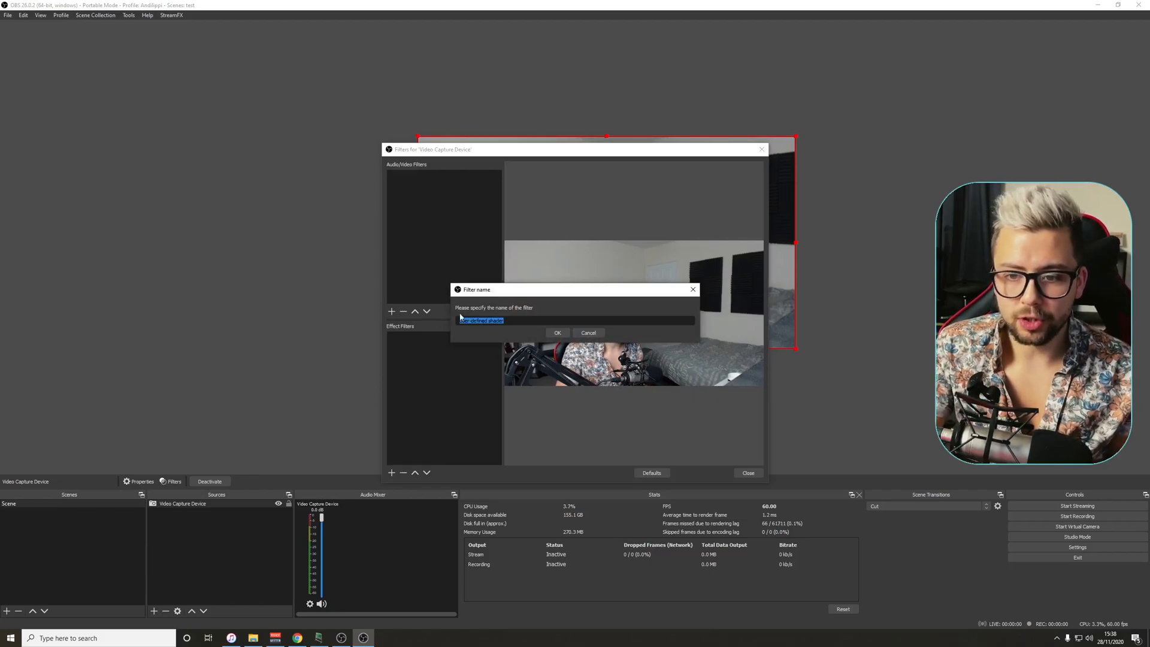
left_click(557, 333)
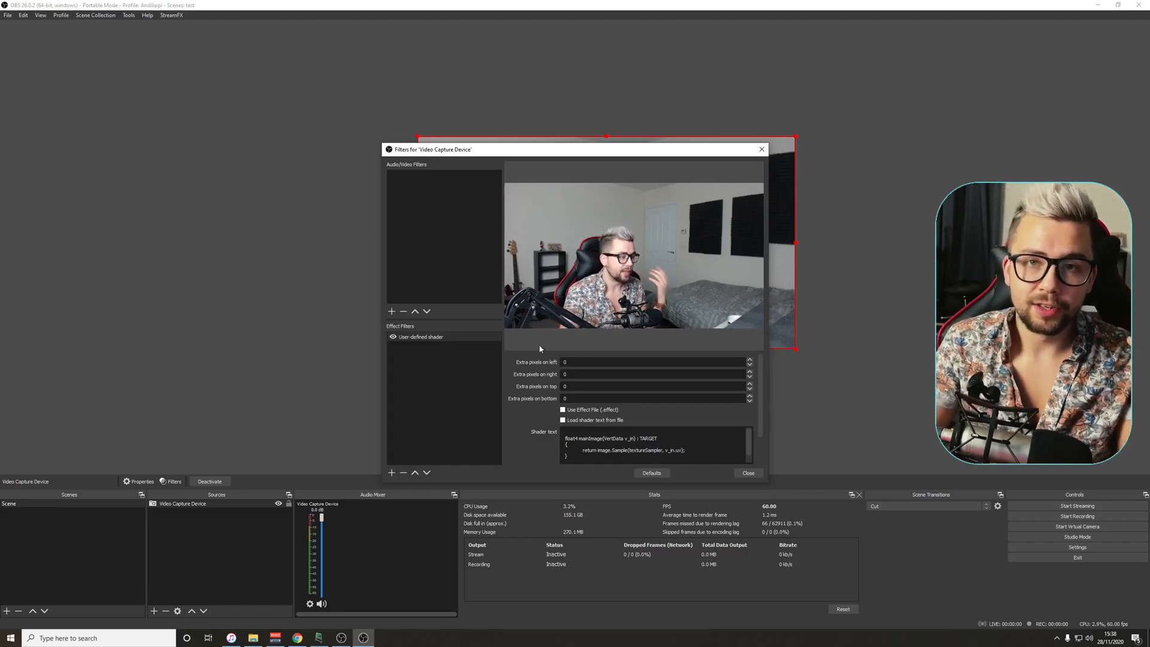
- Set the shader filter's extra pixels on left to 100
left_click(750, 360)
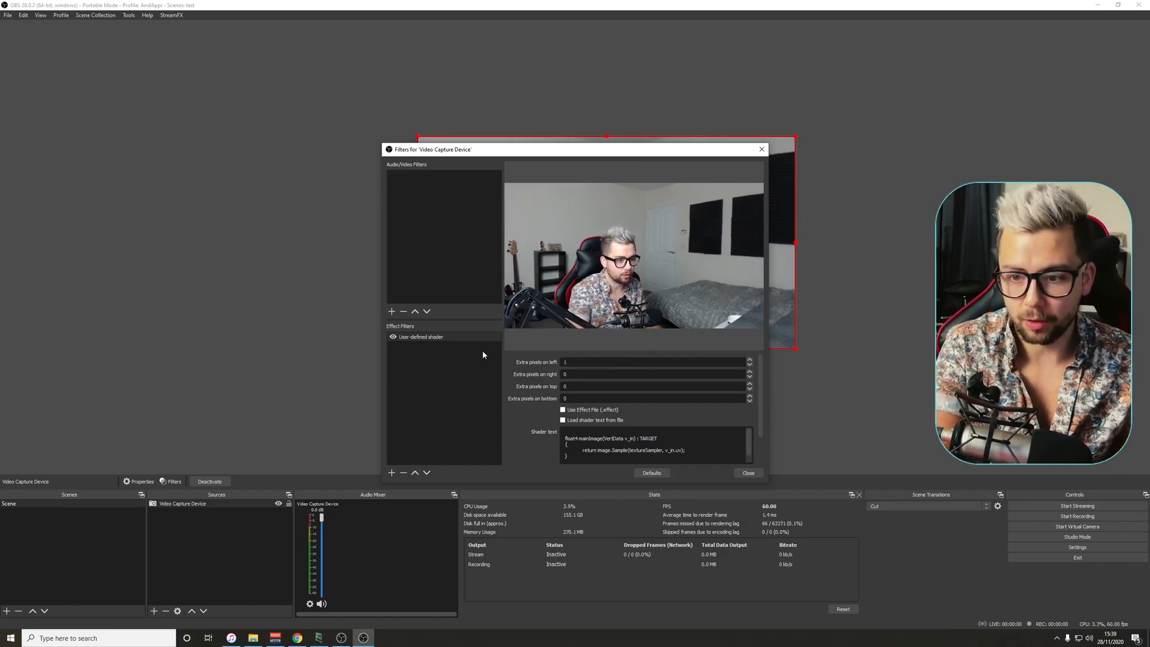
left_click(599, 363)
type("0")
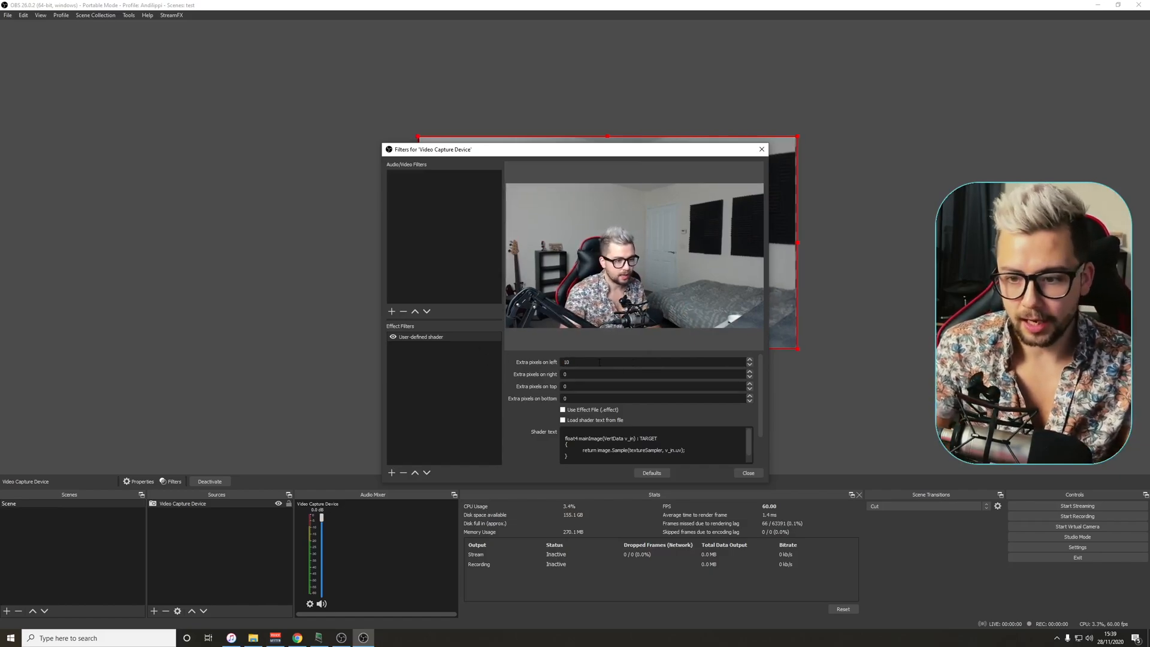
type("0")
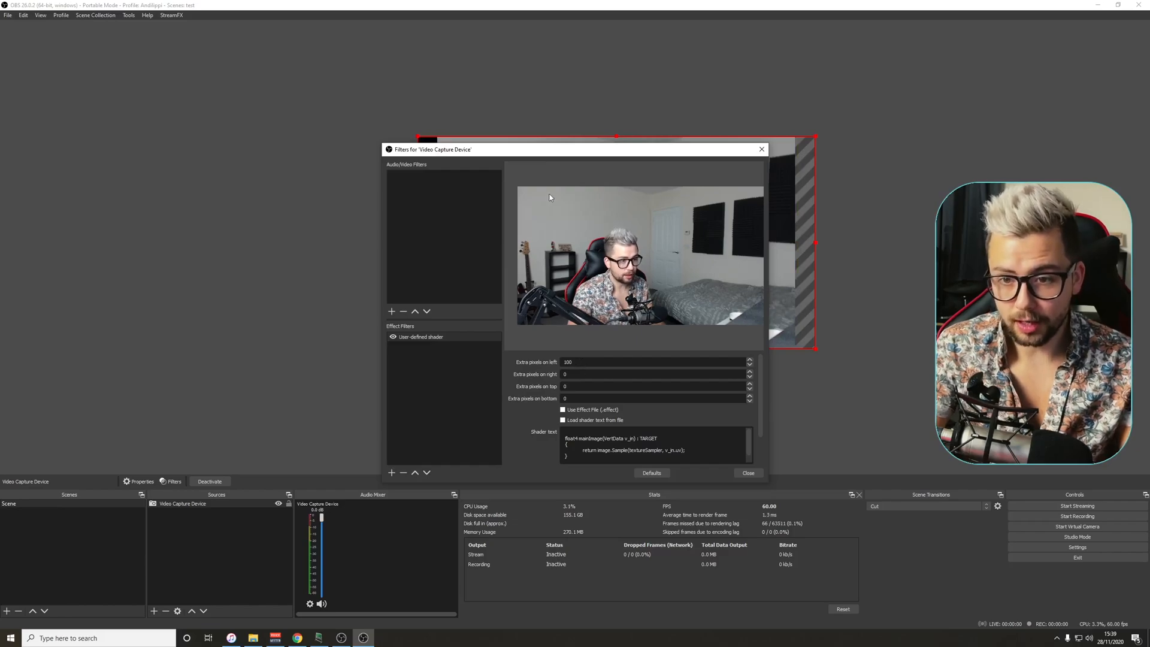
- Examine the padding beside the camera image on the canvas, clearing the filters window out of the way
left_click_drag(525, 152, 676, 385)
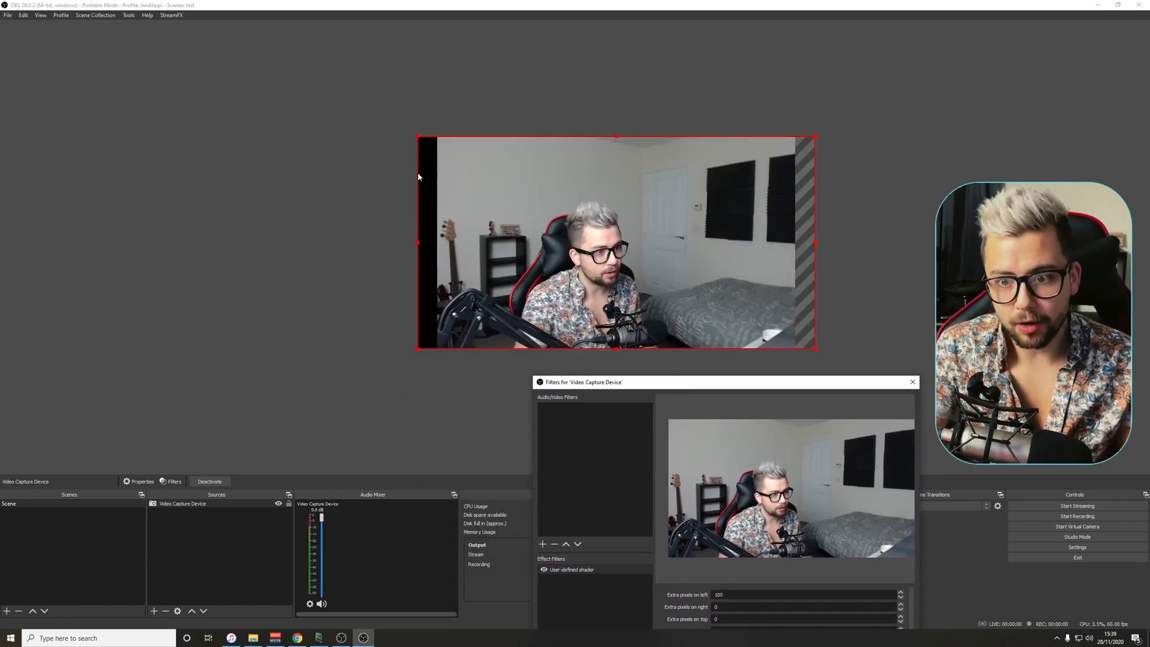
left_click(545, 199)
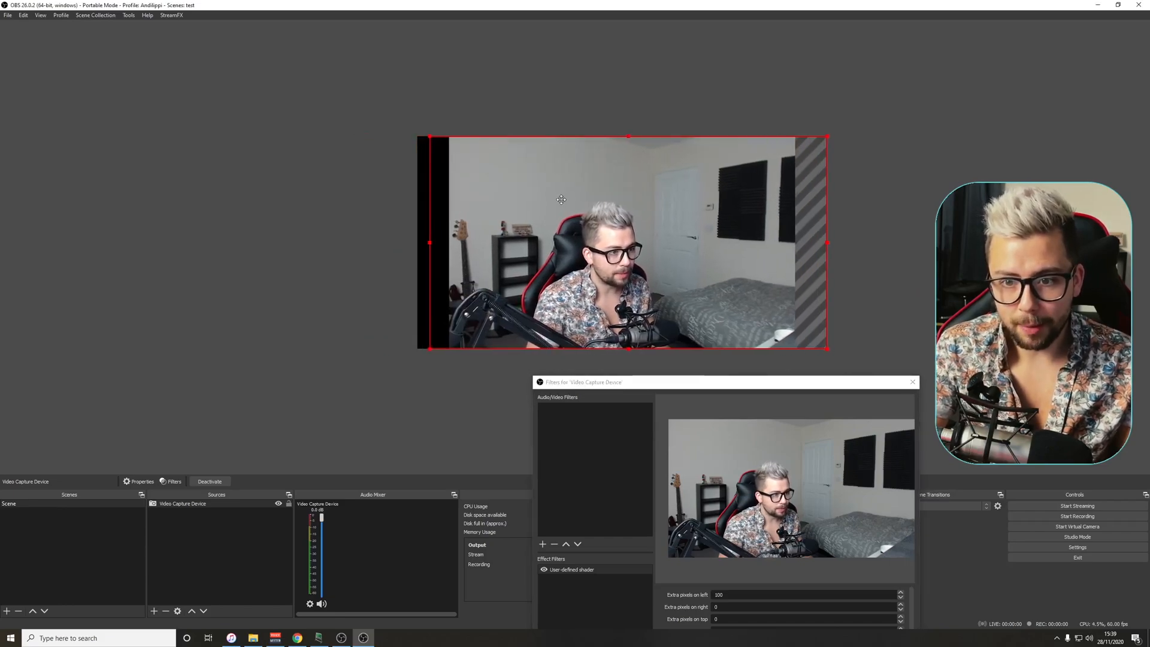
left_click_drag(649, 386, 463, 210)
- Set the User-defined shader filter's extra pixels on right, top and bottom to 100 each
left_click(398, 394)
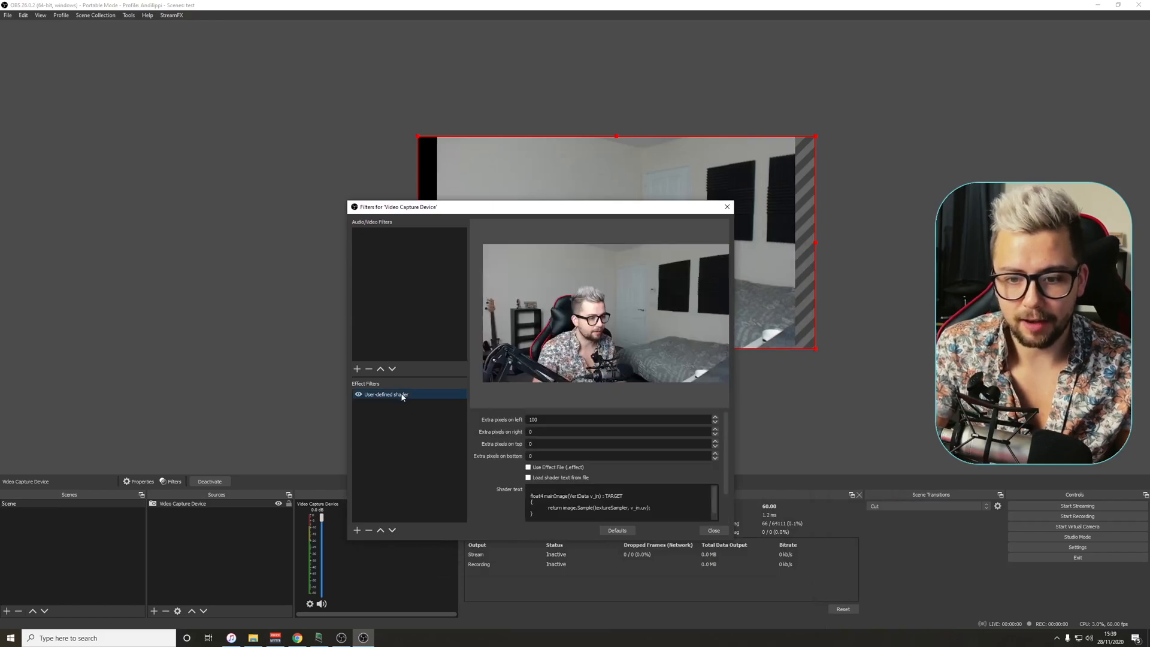
type("10")
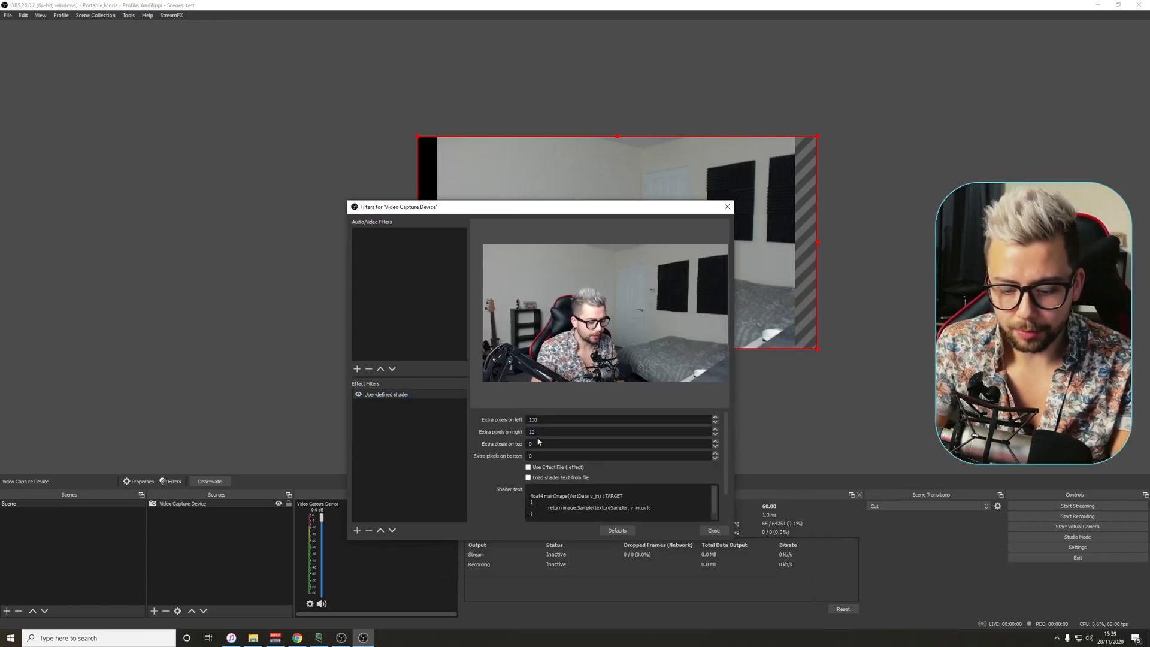
left_click(538, 443)
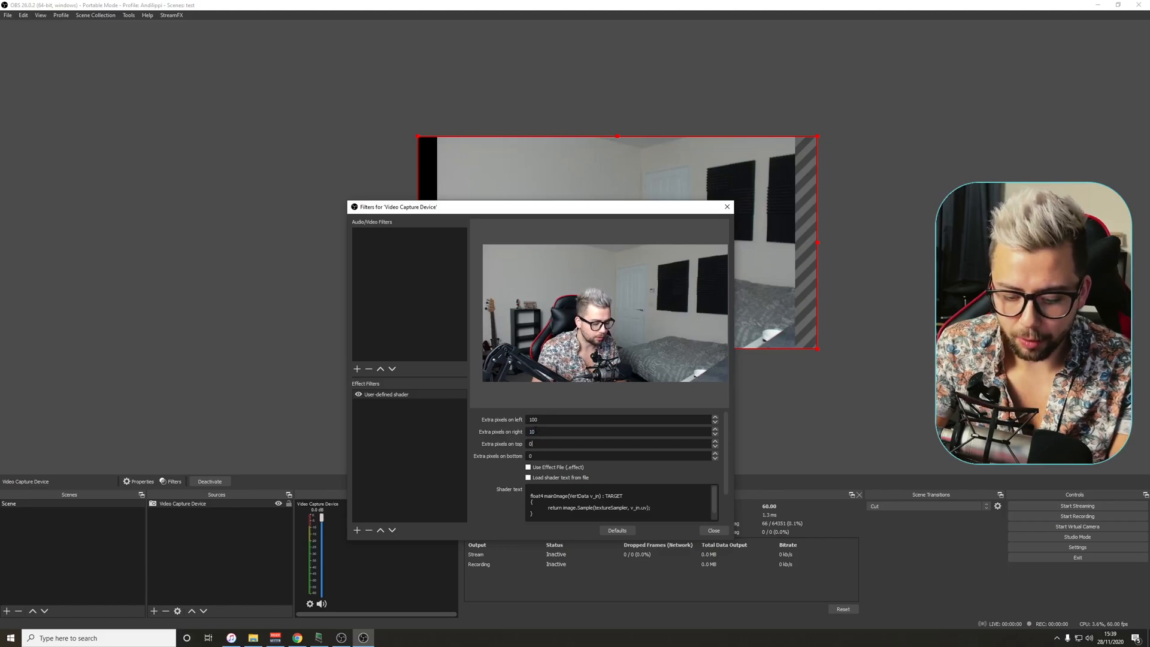
type("0")
left_click(539, 443)
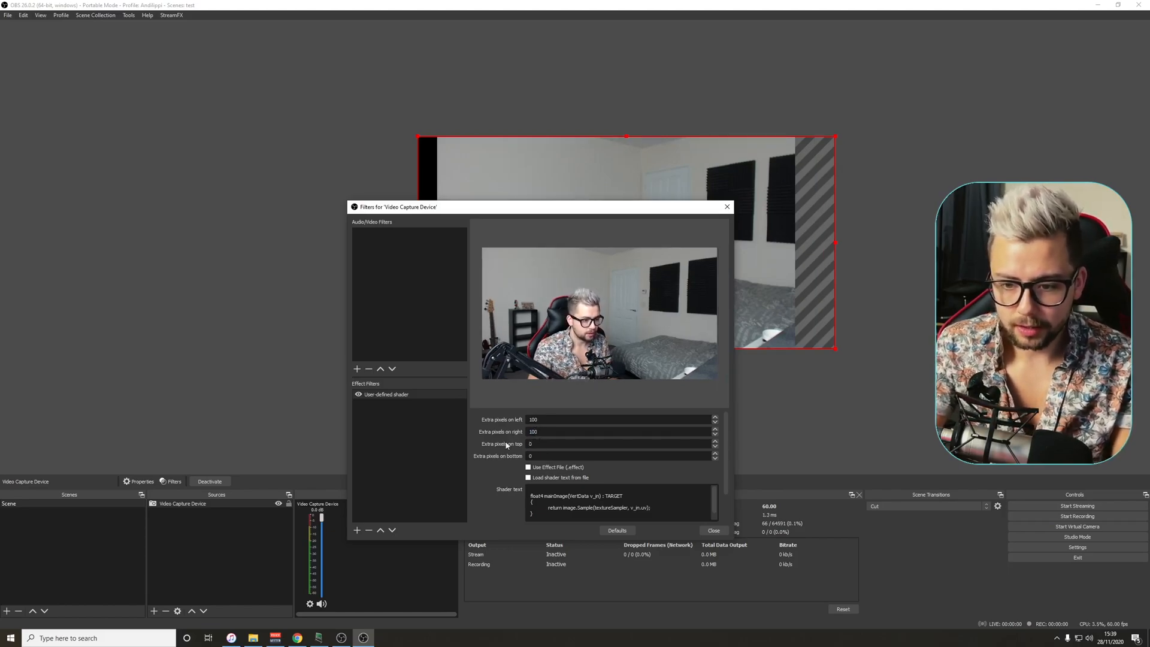
type("10")
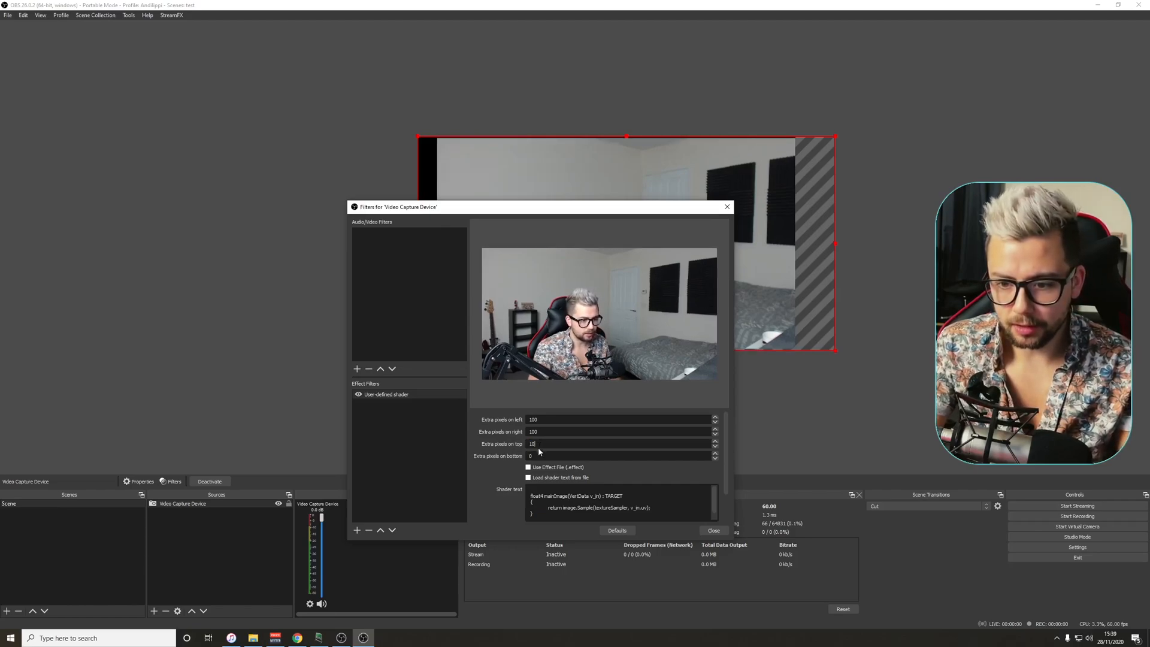
type("0")
left_click(539, 456)
type("100")
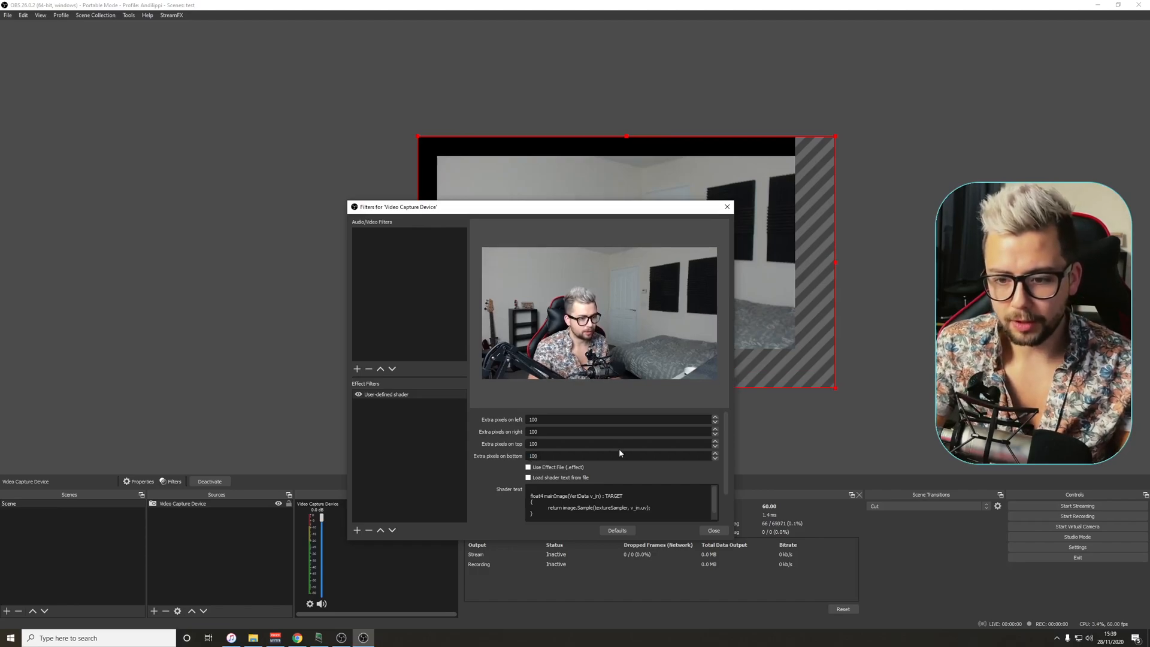
- Scale down the padded Video Capture Device to the canvas height and align it with the canvas's upper-left corner
left_click_drag(782, 241, 741, 232)
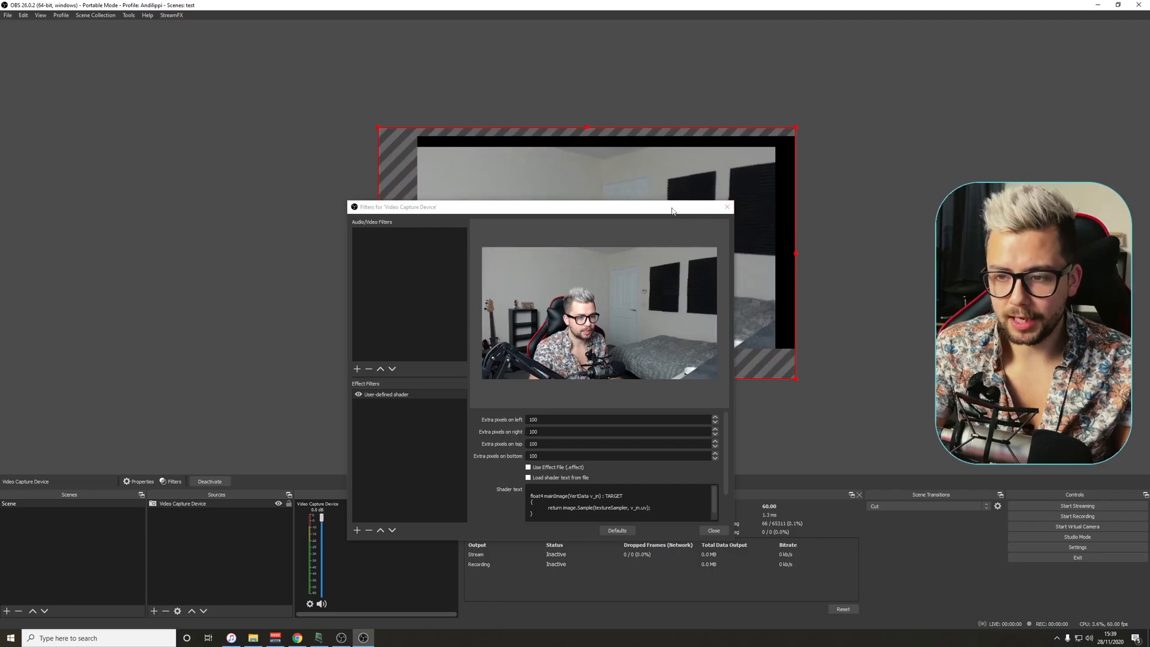
left_click_drag(795, 128, 751, 155)
left_click_drag(680, 179, 719, 161)
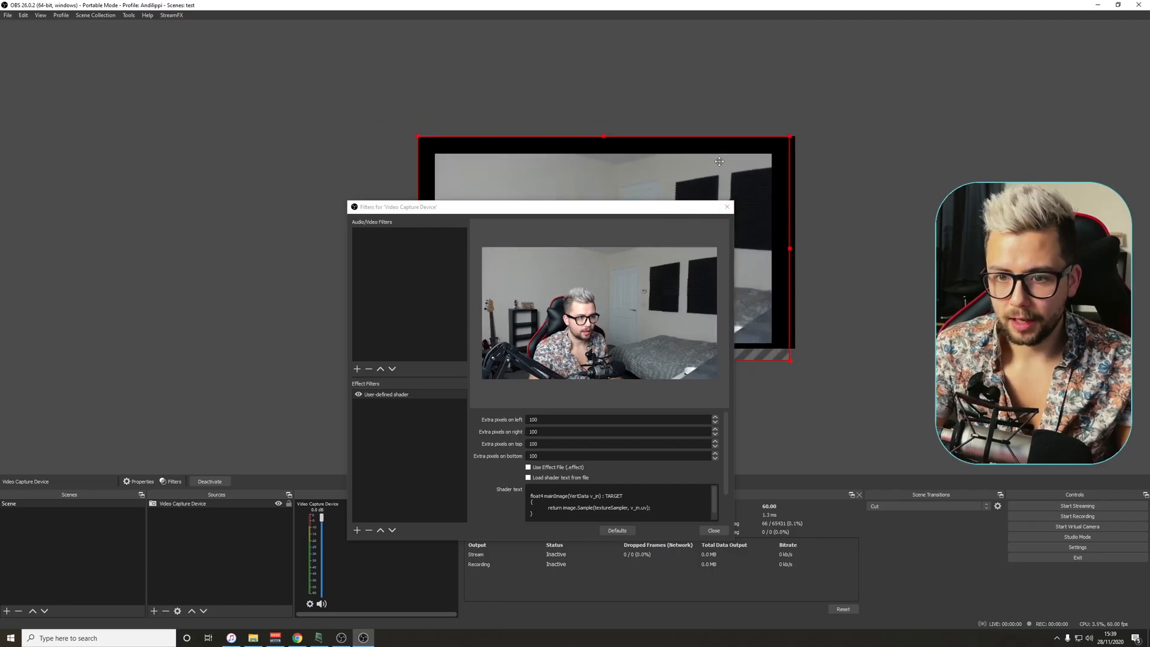
left_click_drag(789, 360, 734, 329)
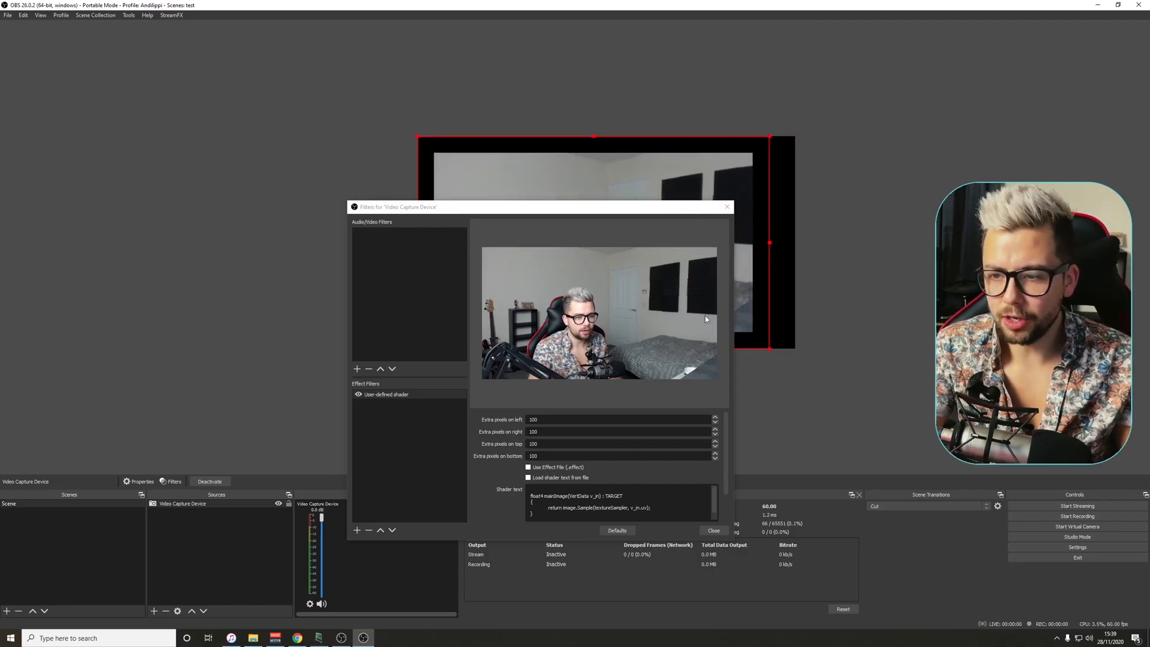
left_click_drag(563, 210, 725, 333)
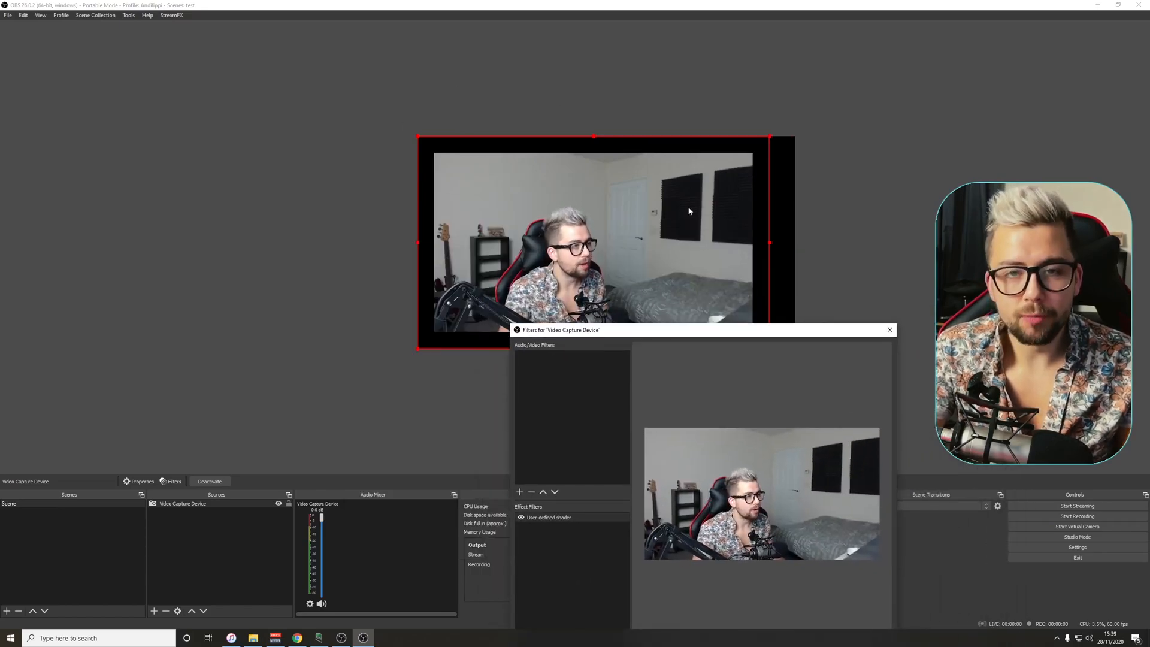
- Bring the filter settings back into view and enable Load shader text from file for the User-defined shader
left_click_drag(569, 330, 434, 165)
left_click(424, 355)
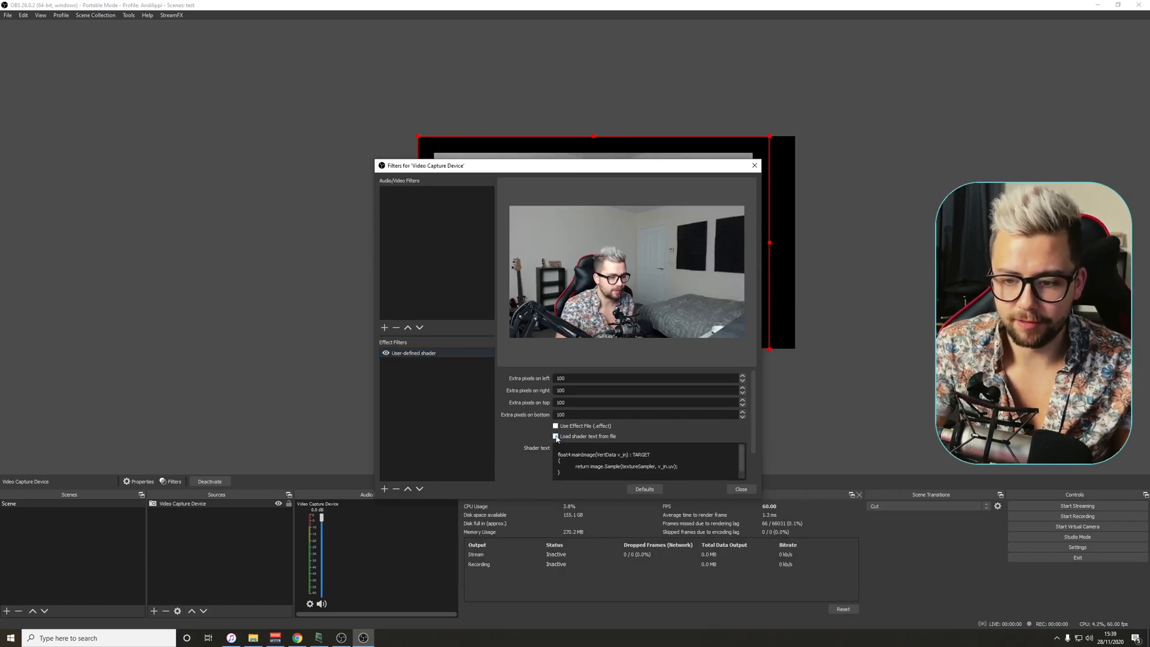
left_click(555, 436)
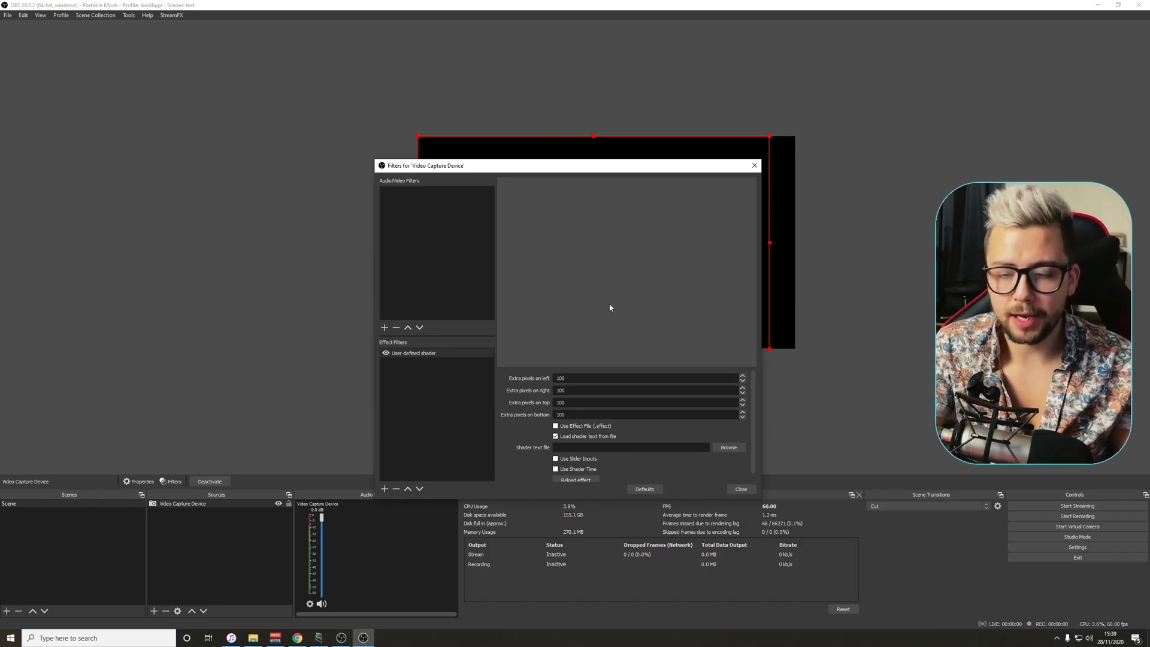
- Load rainbow.shader from the obs-shaderfilter examples folder as the User-defined shader's text file
left_click_drag(578, 166, 506, 154)
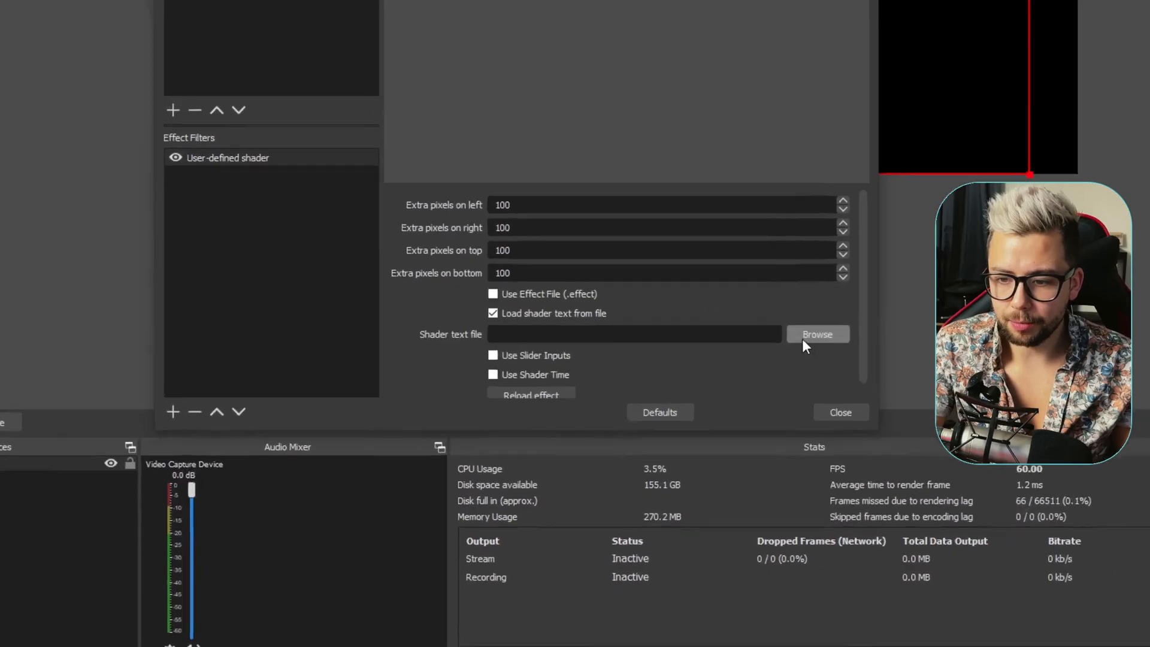
left_click(656, 434)
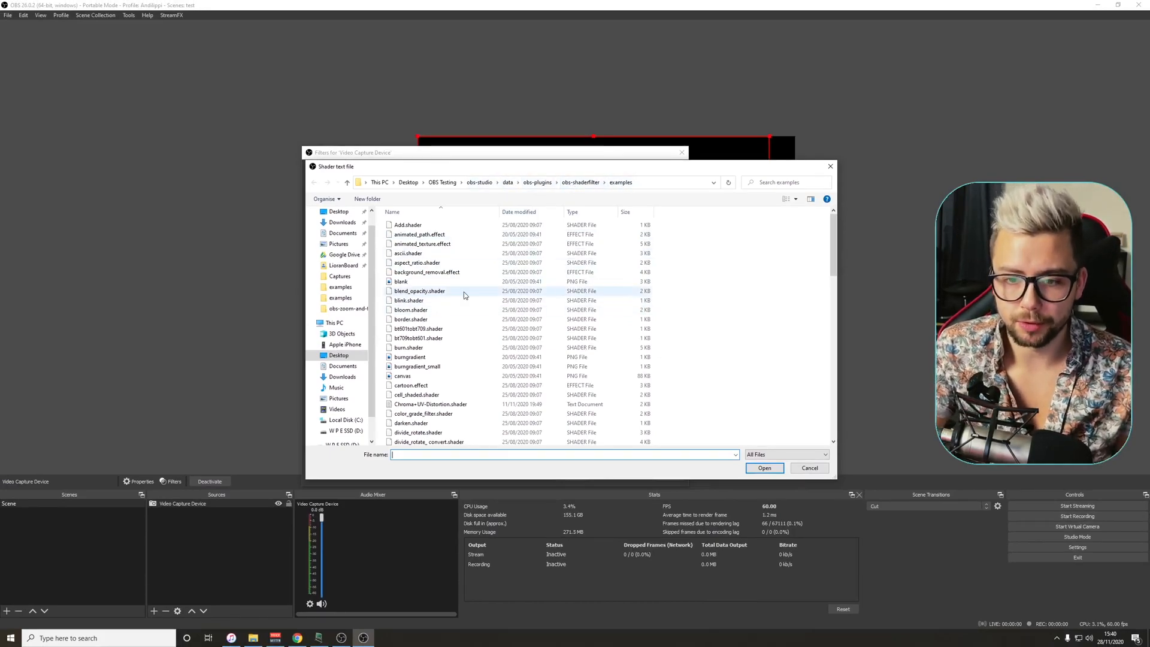
scroll(465, 304, "down", 20)
scroll(465, 307, "up", 20)
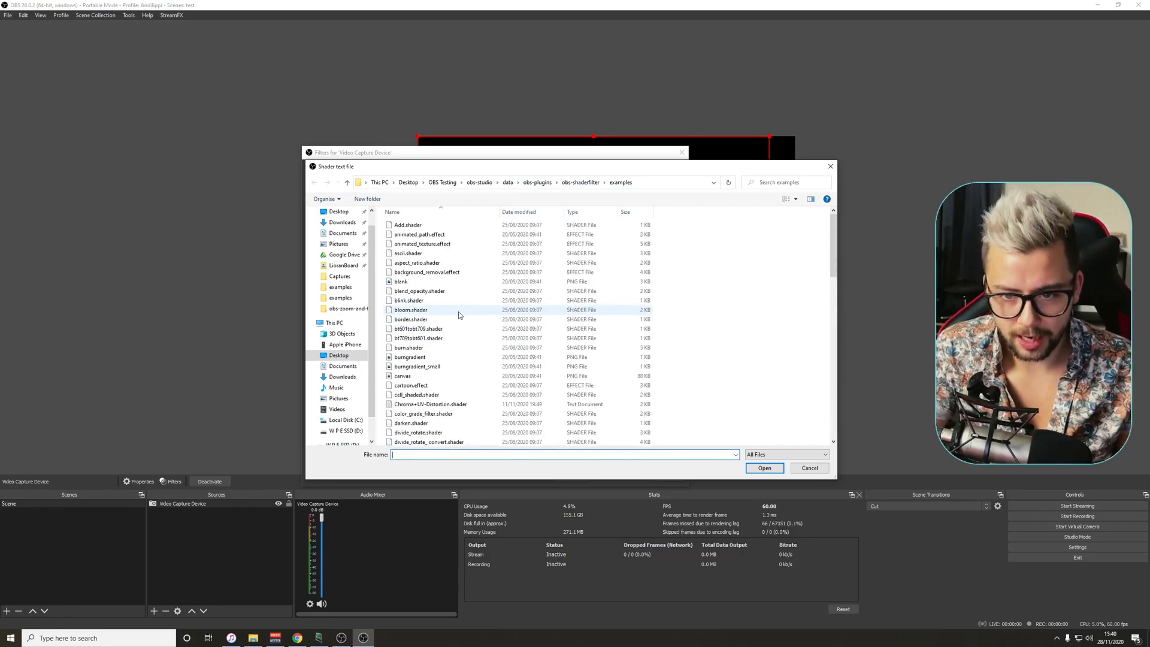
scroll(461, 313, "down", 9)
scroll(458, 318, "down", 10)
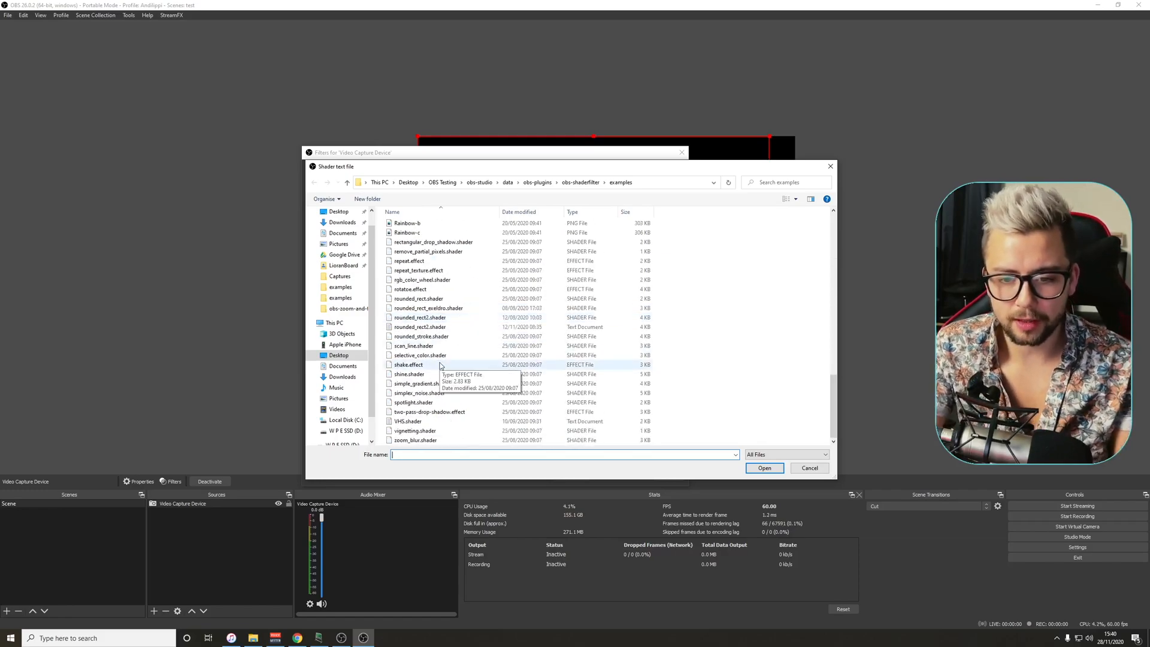
scroll(412, 273, "up", 1)
scroll(412, 272, "up", 2)
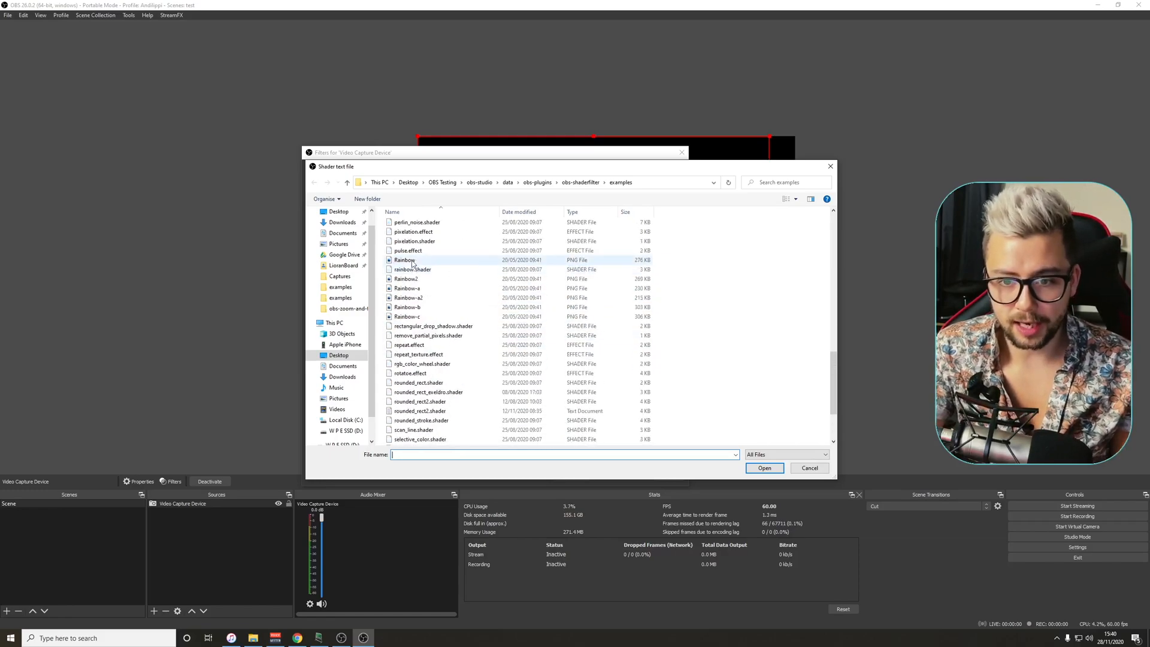
double_click(413, 269)
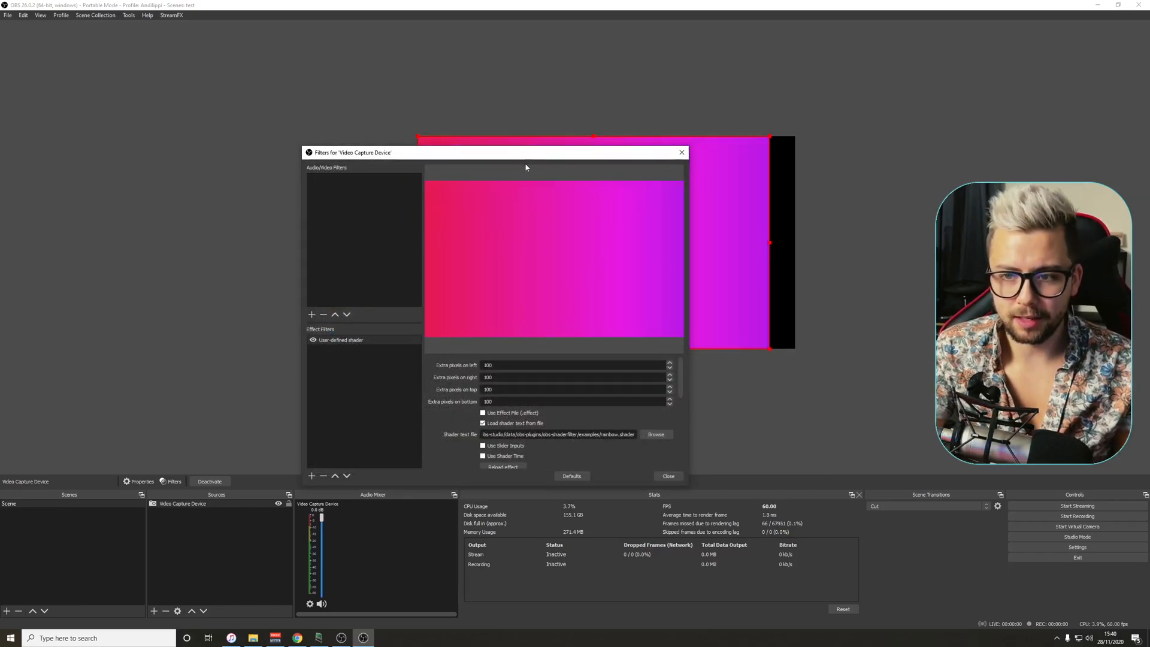
- Enable Apply To Image for the rainbow shader and check the tinted camera picture on the uncovered canvas
scroll(462, 366, "down", 2)
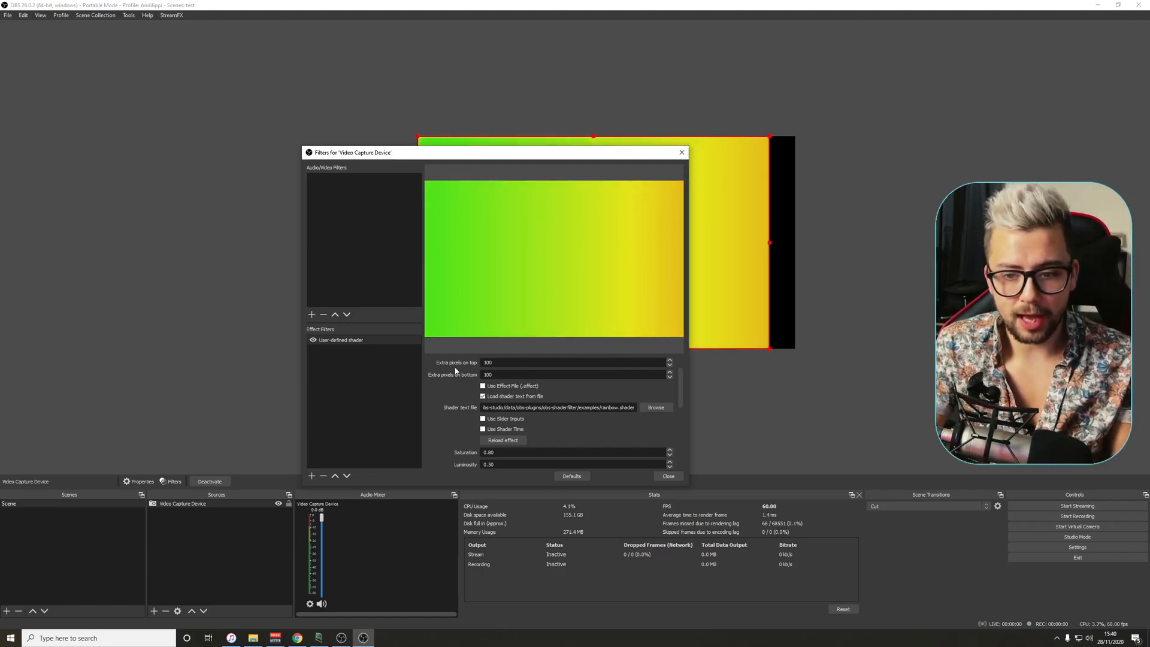
scroll(471, 375, "down", 5)
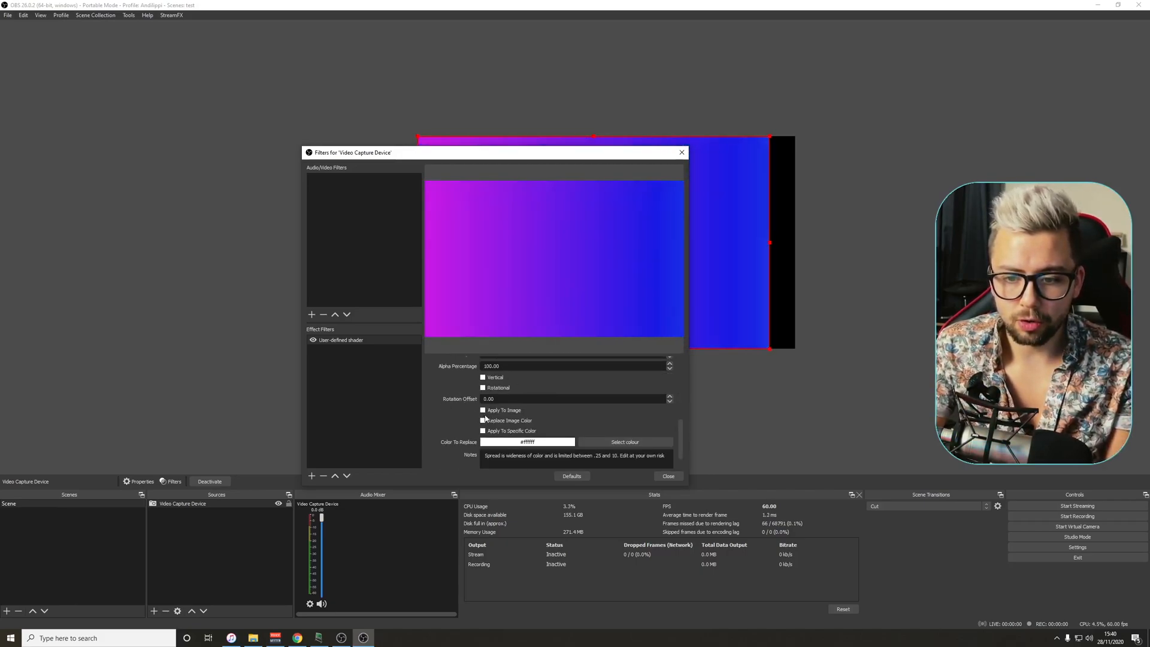
left_click(483, 410)
left_click_drag(446, 154, 237, 340)
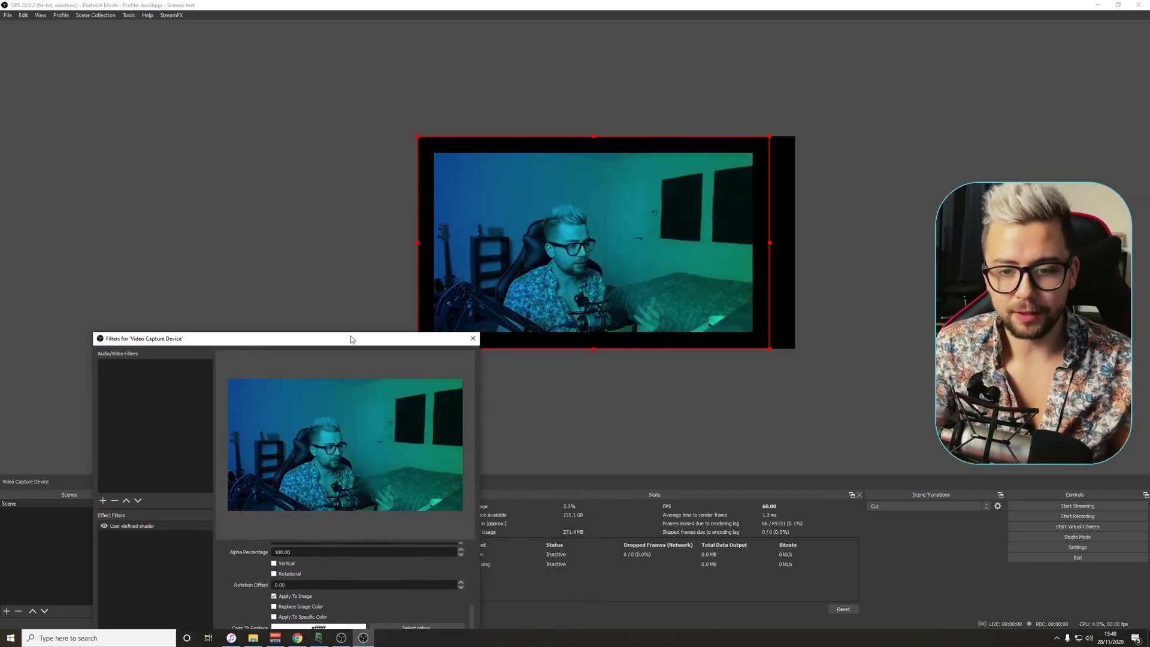
left_click_drag(351, 339, 558, 143)
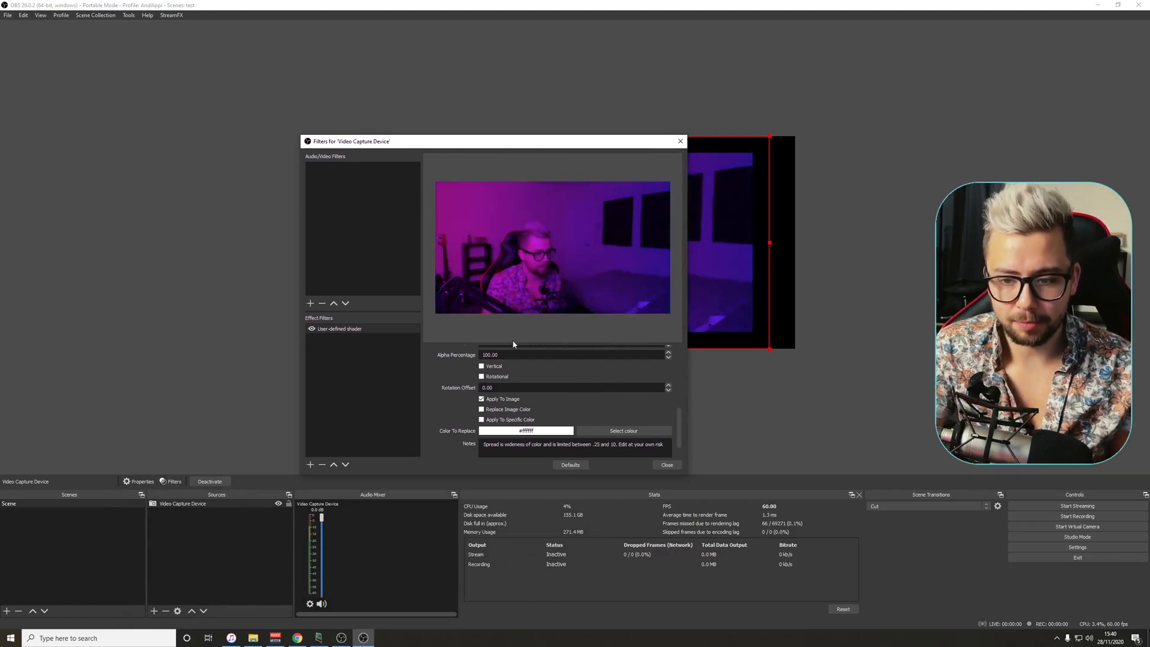
- Review the rainbow shader's parameters and notes, and toggle its Replace Image Color option
scroll(453, 397, "up", 3)
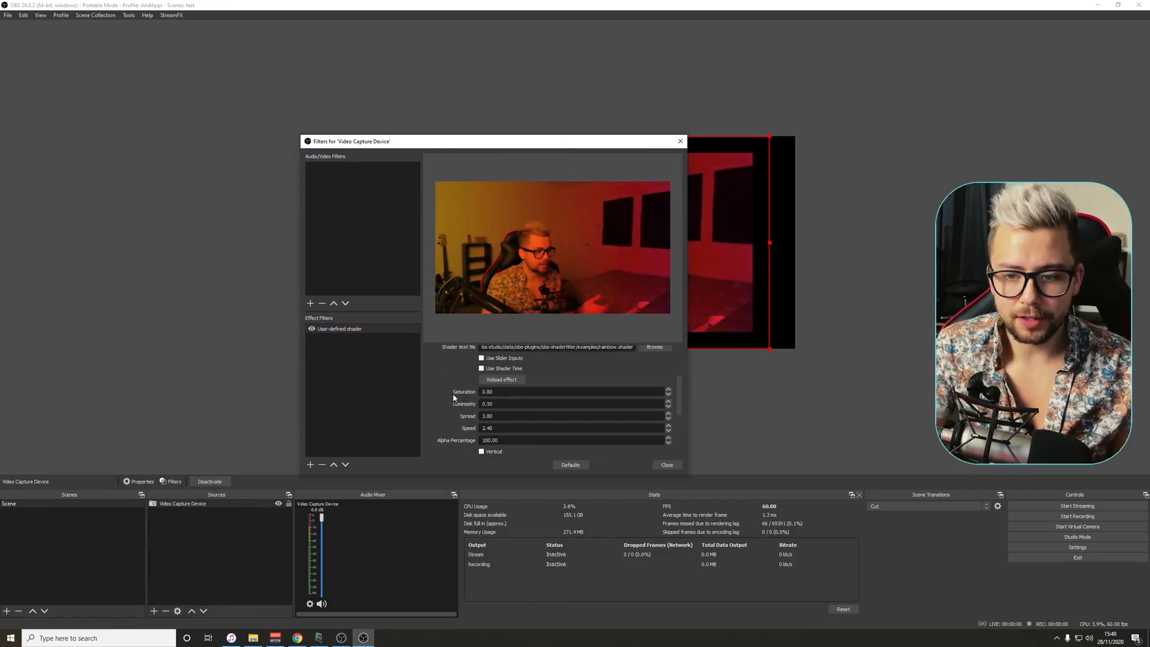
scroll(454, 401, "down", 4)
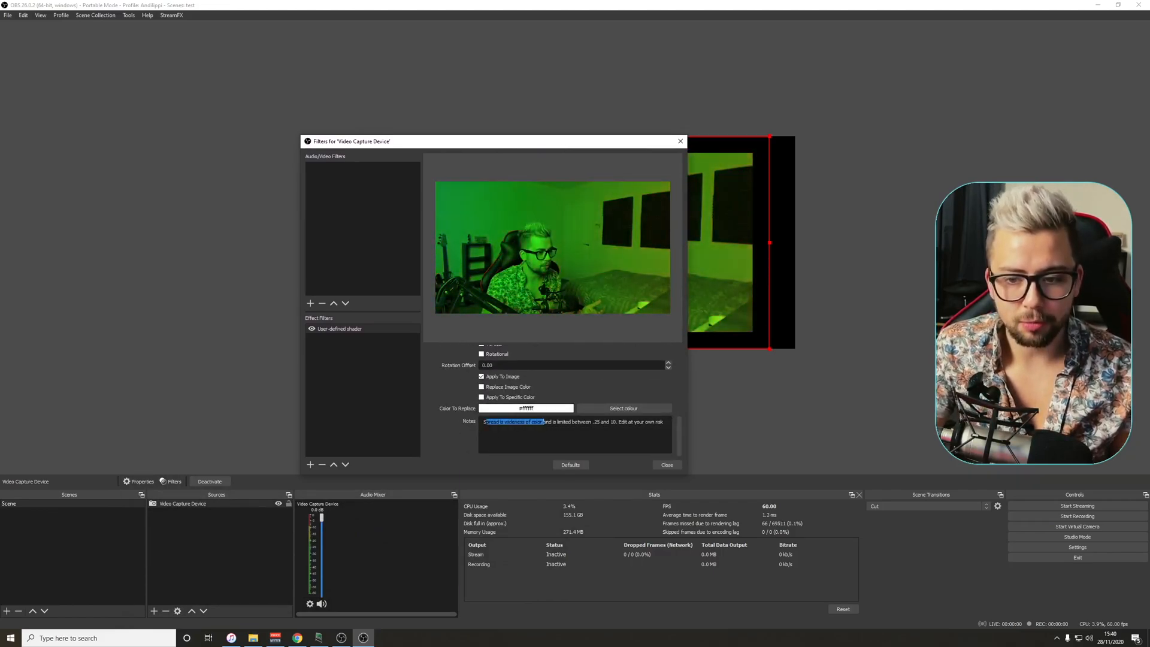
scroll(539, 427, "up", 2)
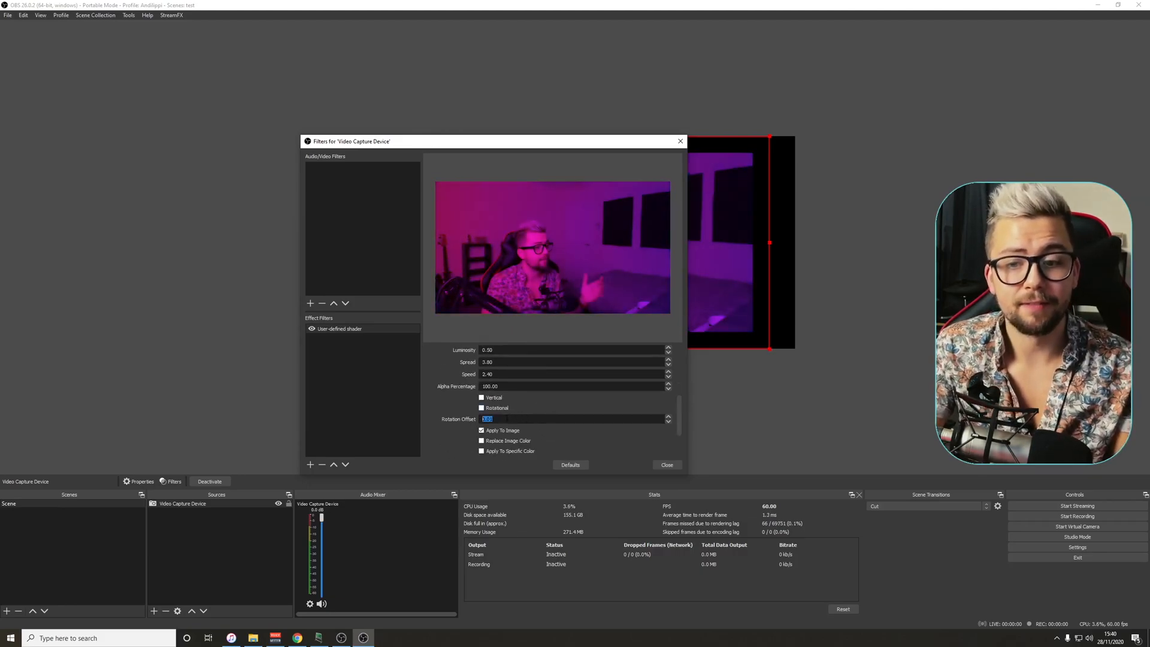
left_click(481, 441)
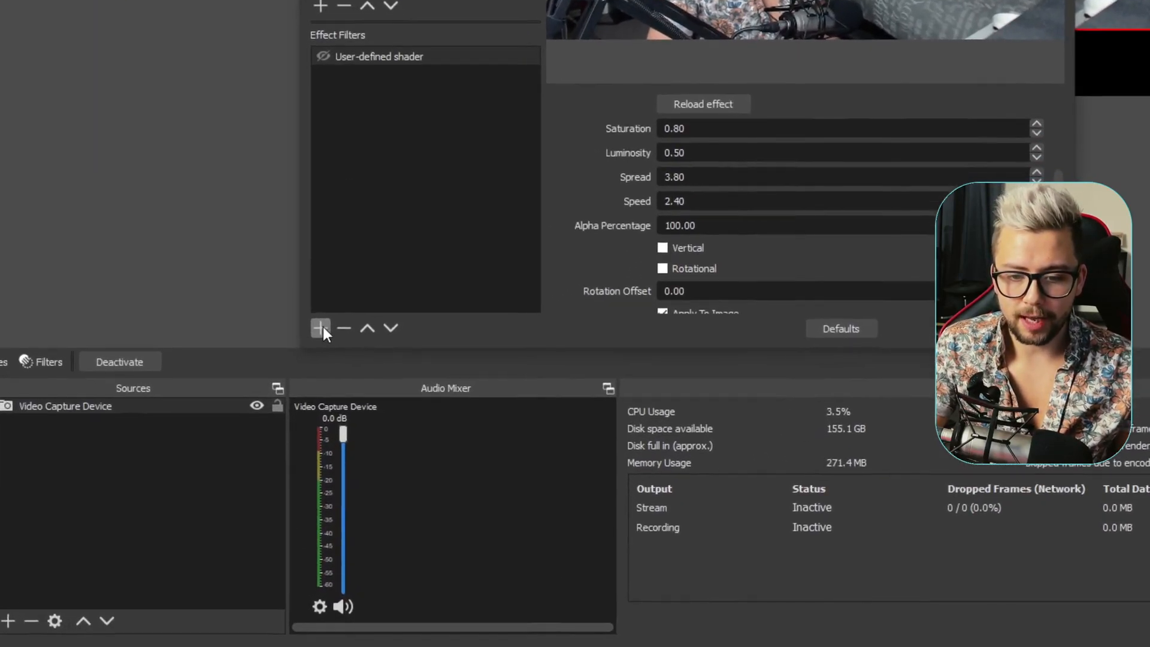
- Add a second User-defined shader effect filter to the Video Capture Device, keeping the default name
left_click(310, 465)
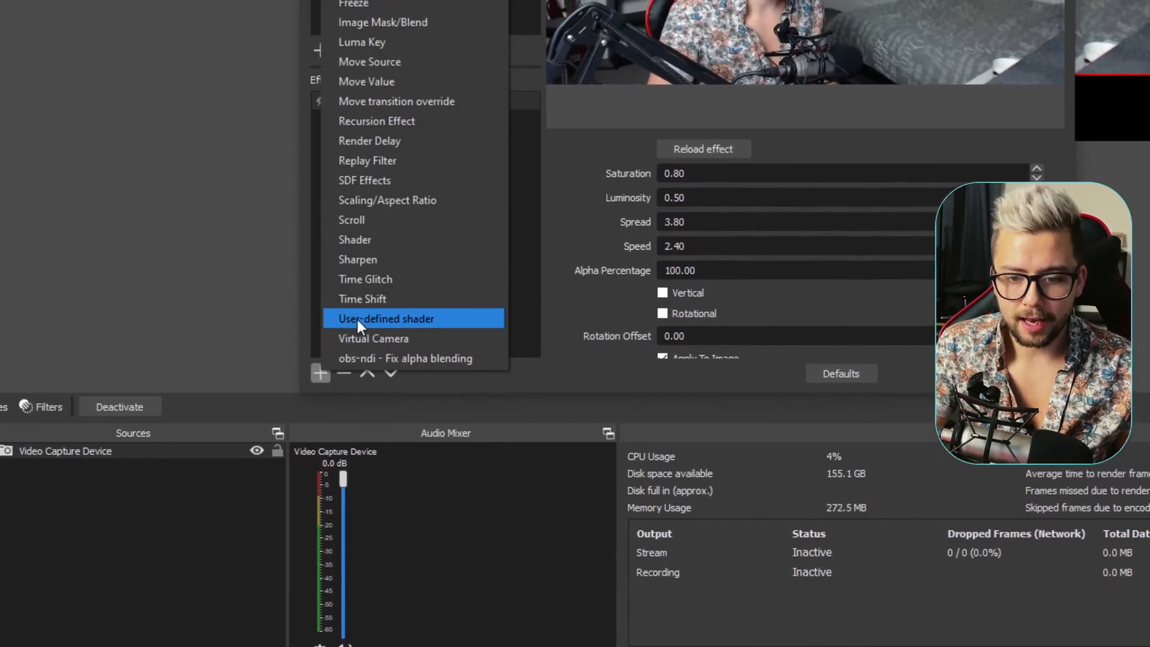
left_click(357, 273)
left_click(653, 93)
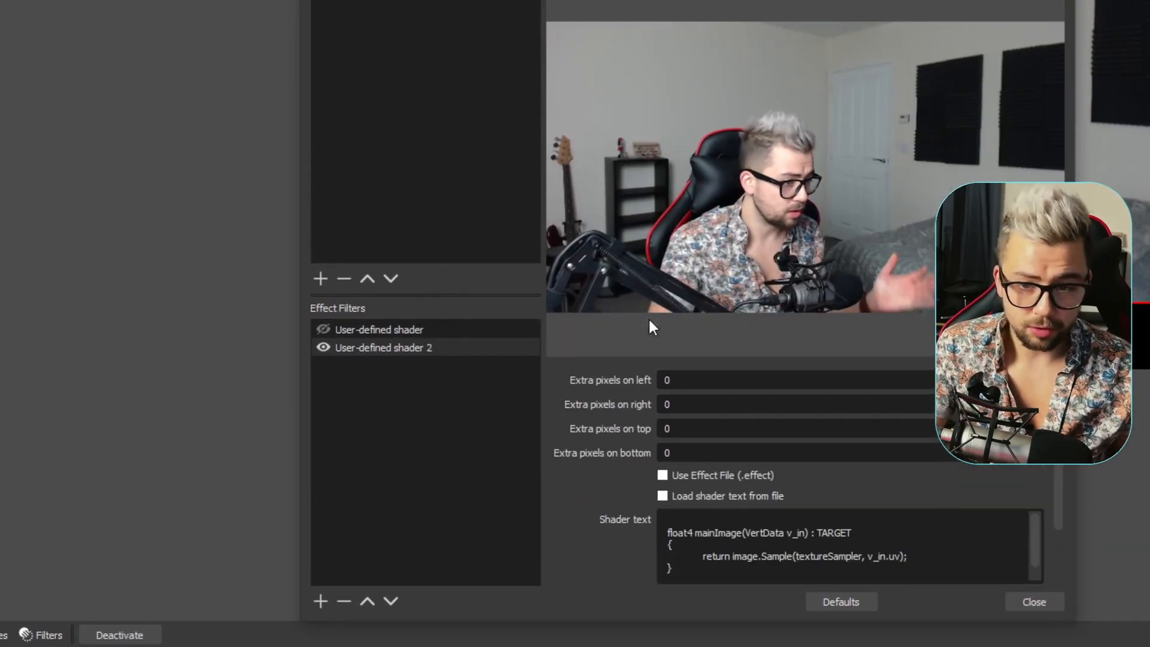
- Set User-defined shader 2's extra pixels on left, right, top and bottom to 100 each
double_click(695, 353)
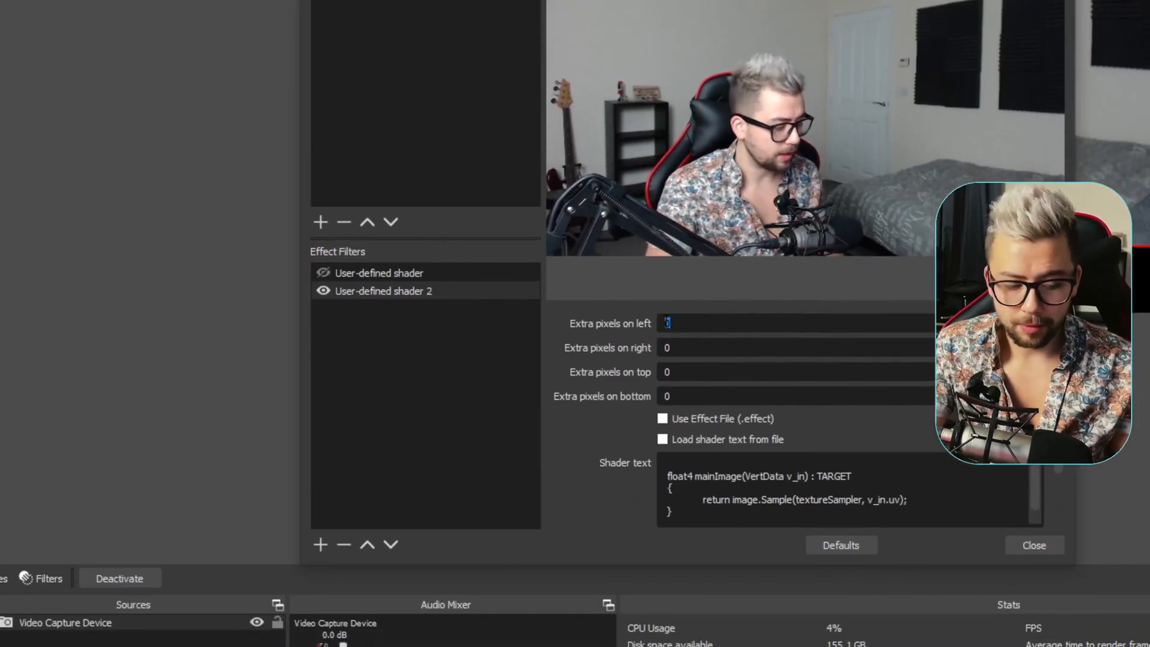
type("1")
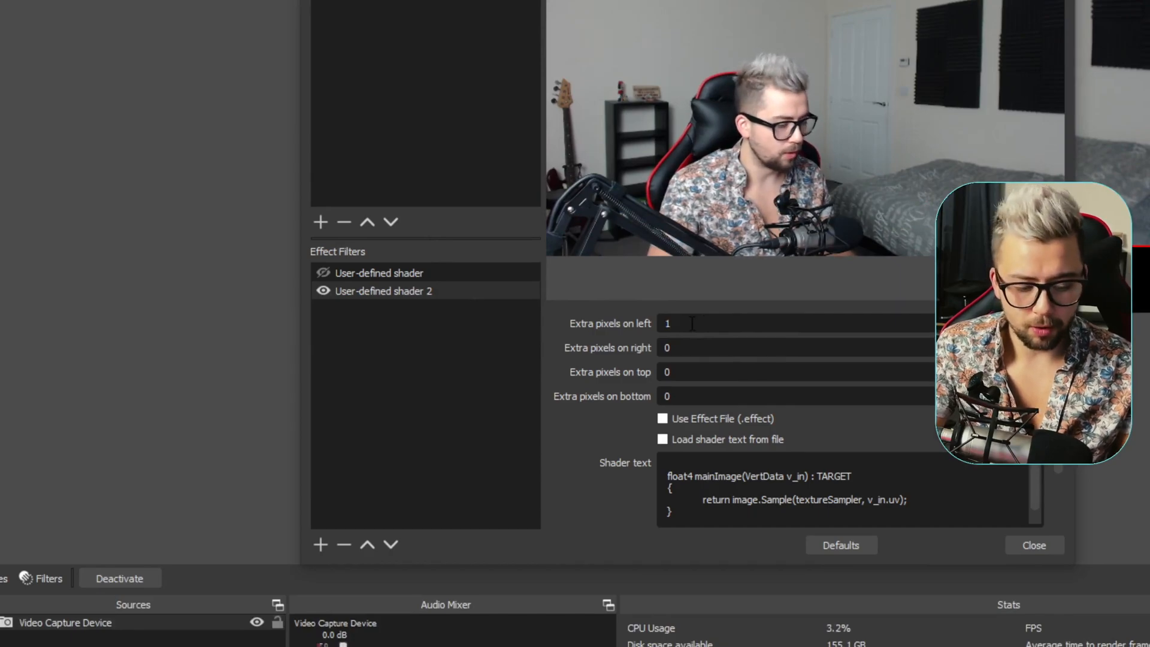
type("00")
double_click(698, 347)
type("10")
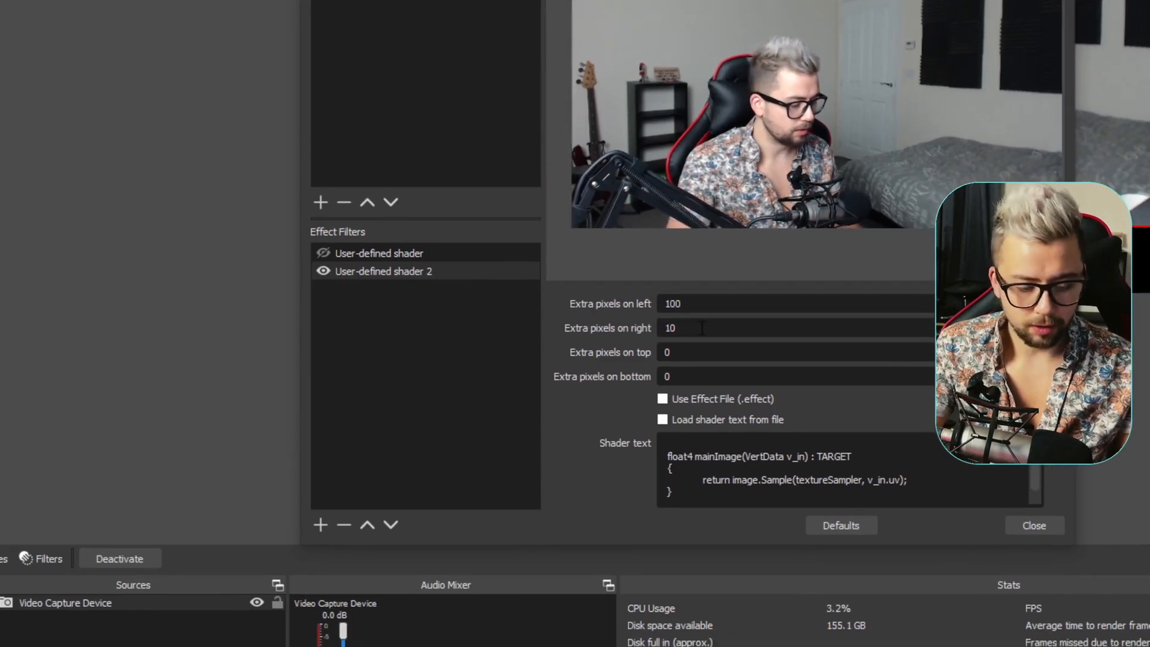
type("0")
double_click(685, 354)
type("10")
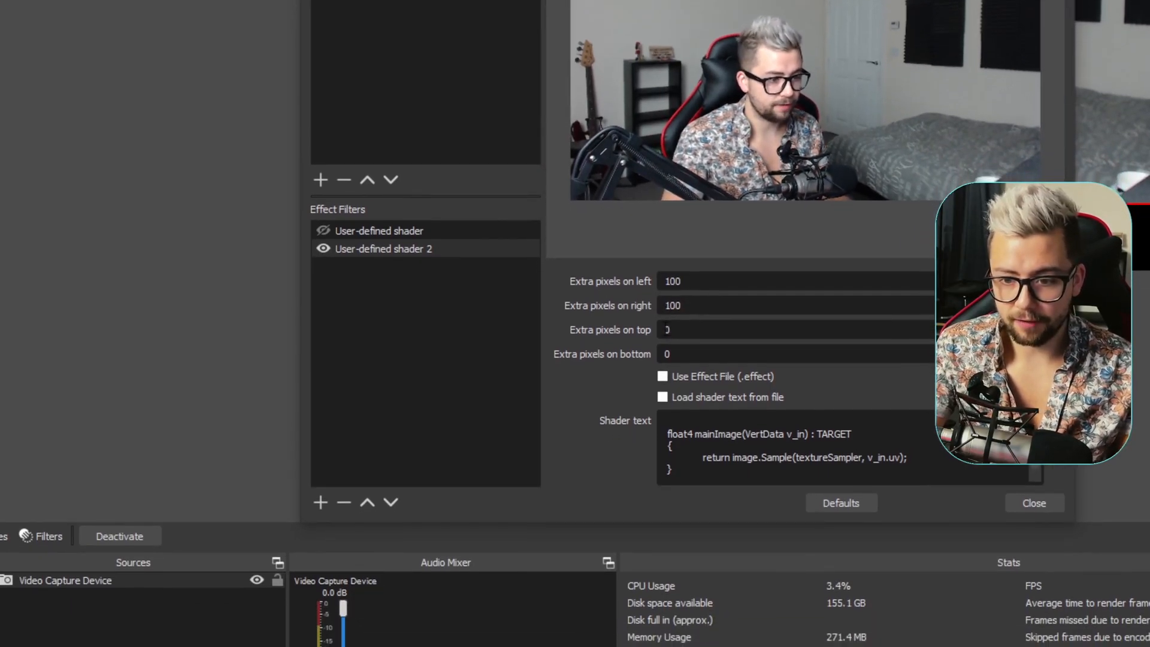
type("0")
double_click(688, 349)
type("100")
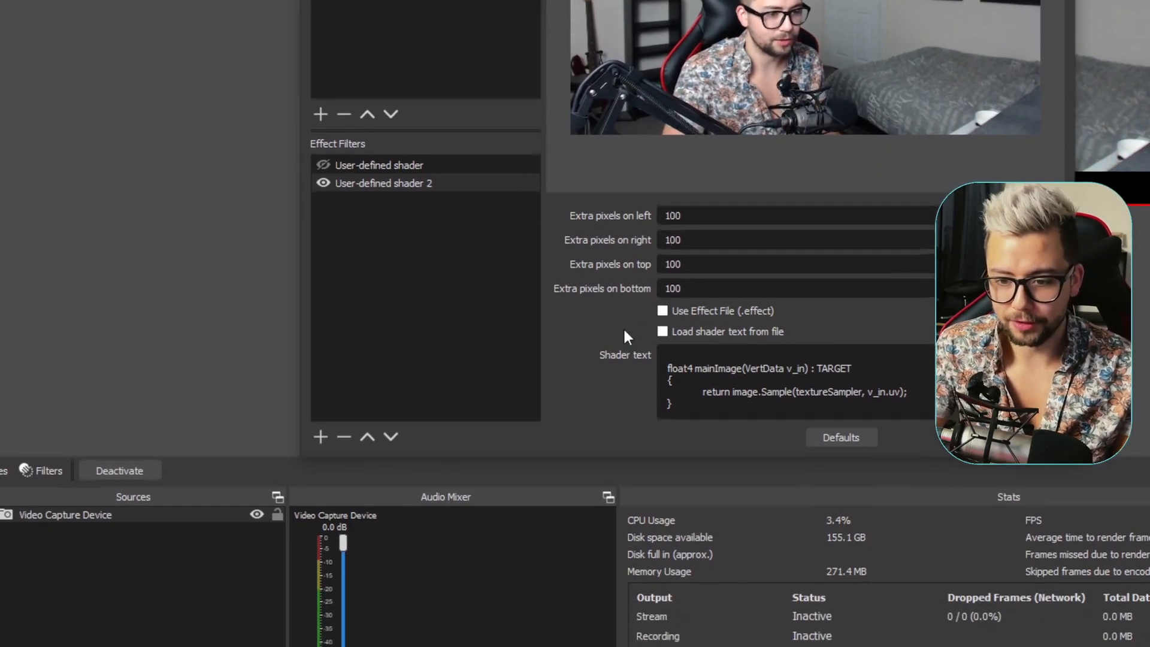
- Enable Load shader text from file for User-defined shader 2 and load shake.effect from the examples folder
scroll(635, 341, "down", 2)
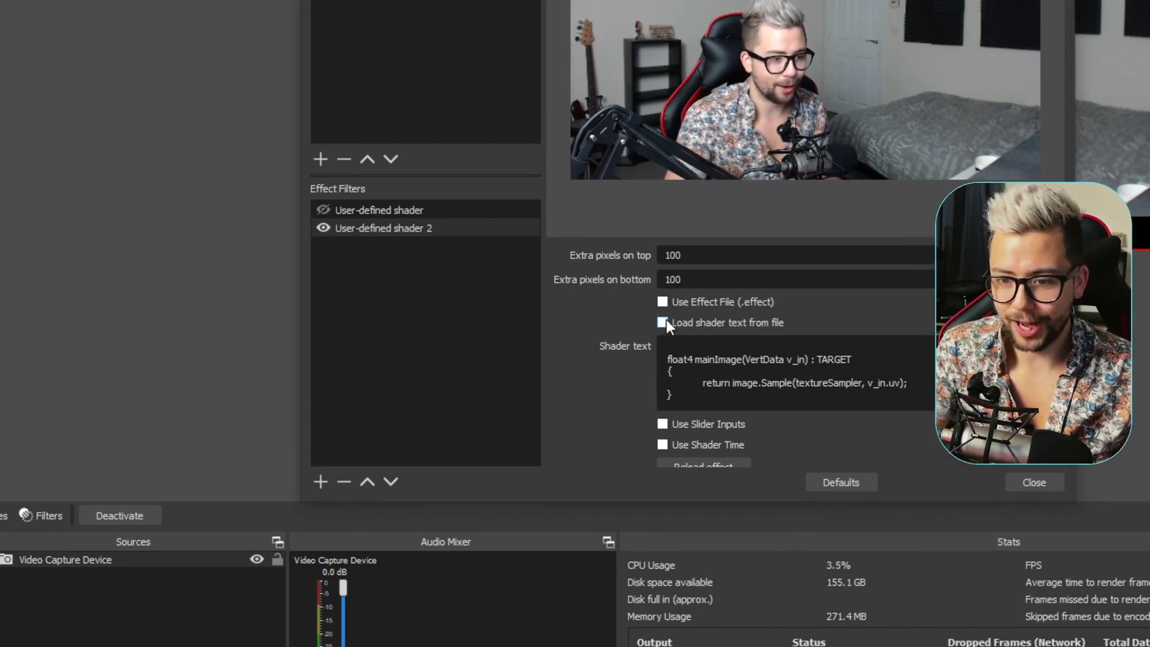
left_click(669, 322)
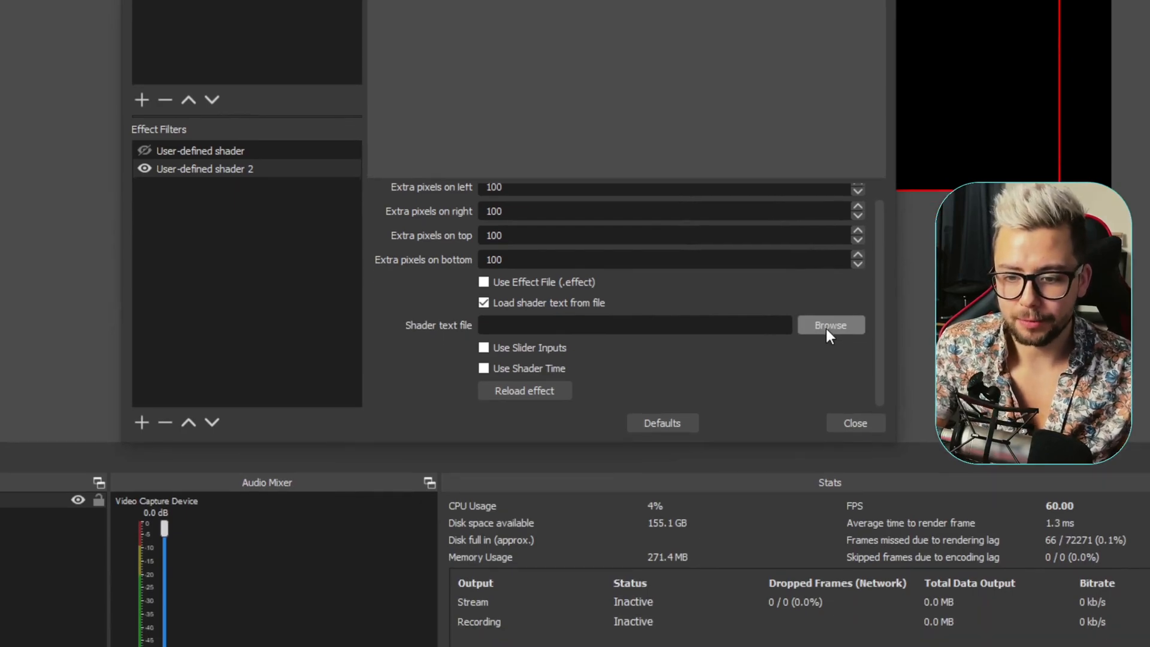
left_click(826, 329)
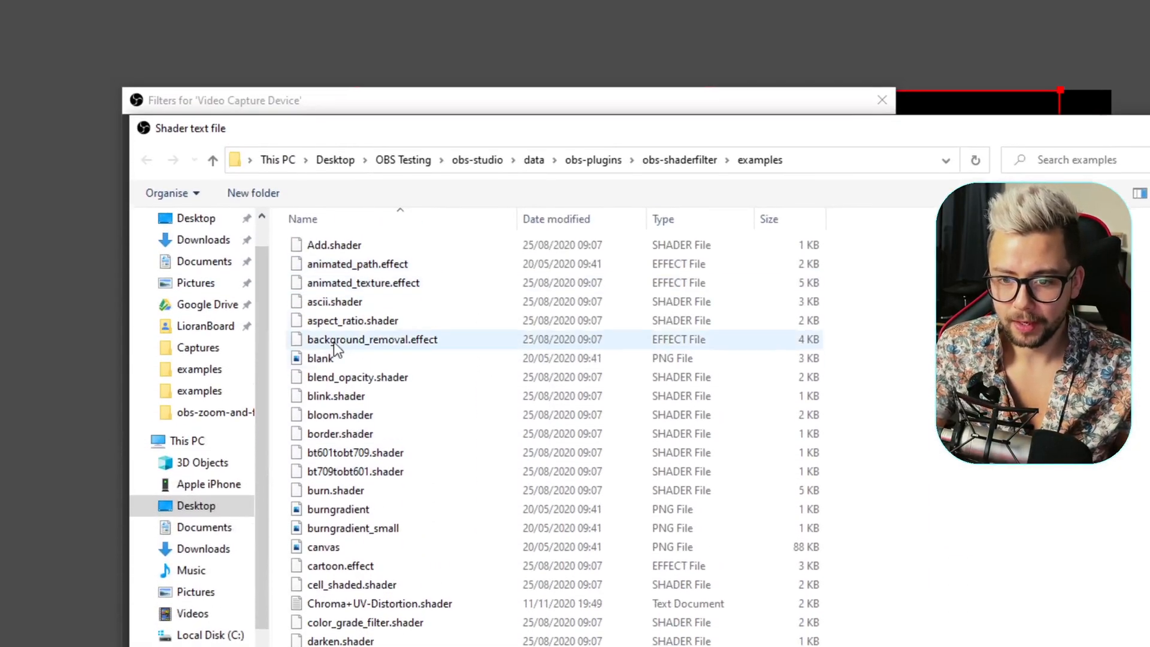
scroll(360, 332, "down", 6)
scroll(363, 335, "down", 2)
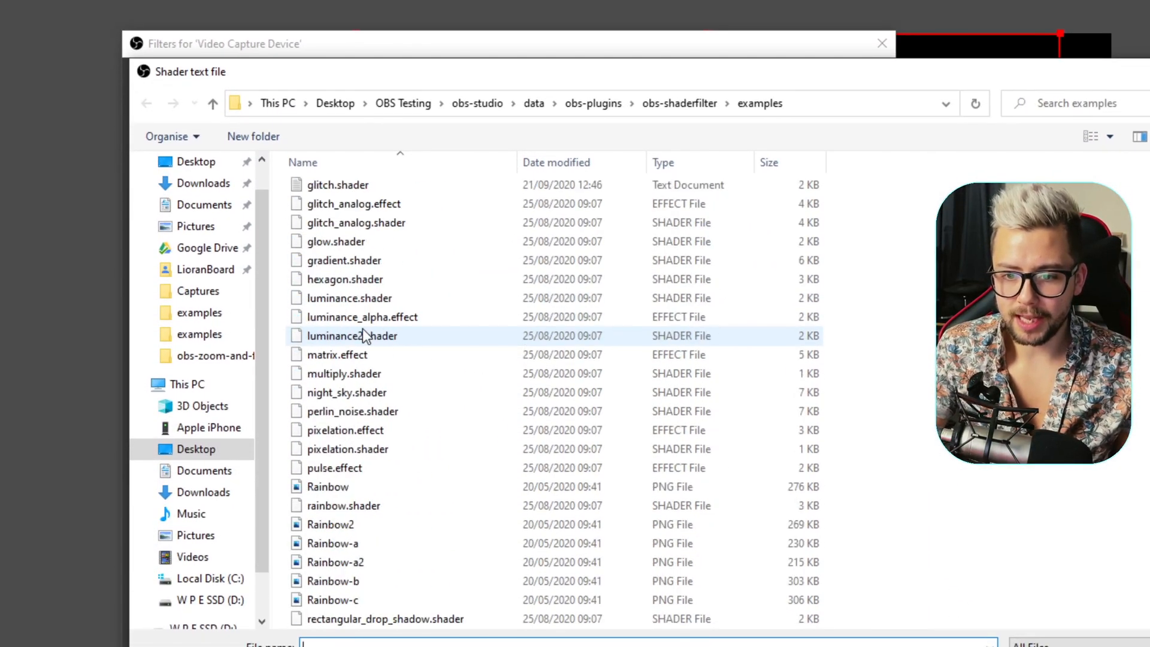
scroll(366, 336, "down", 6)
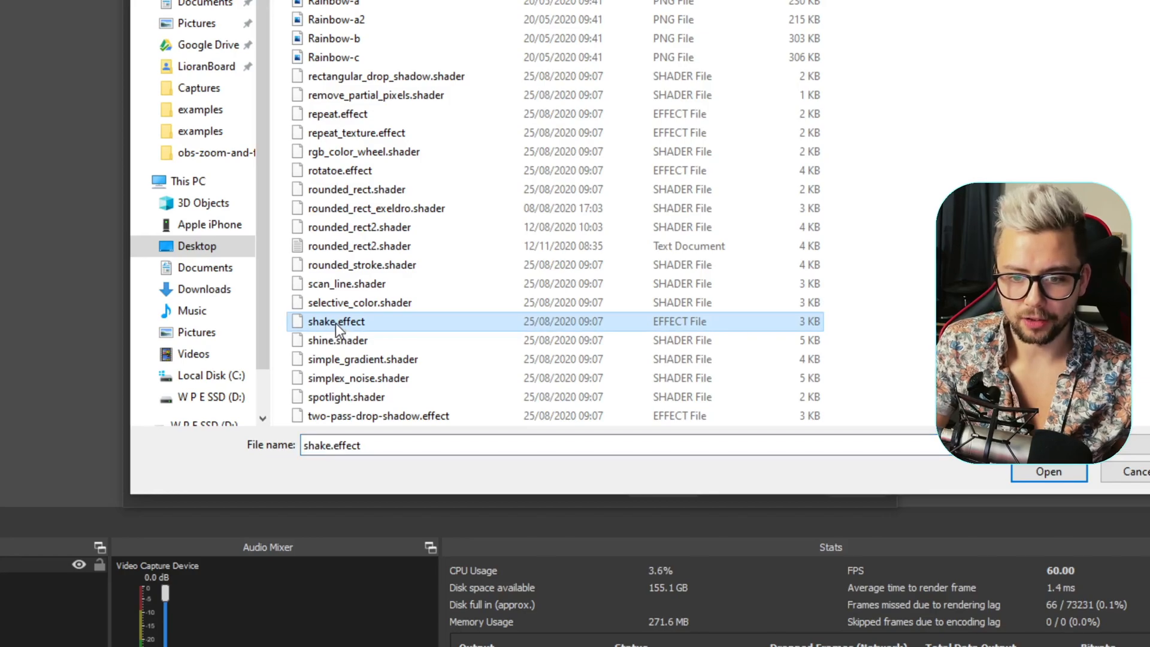
double_click(335, 322)
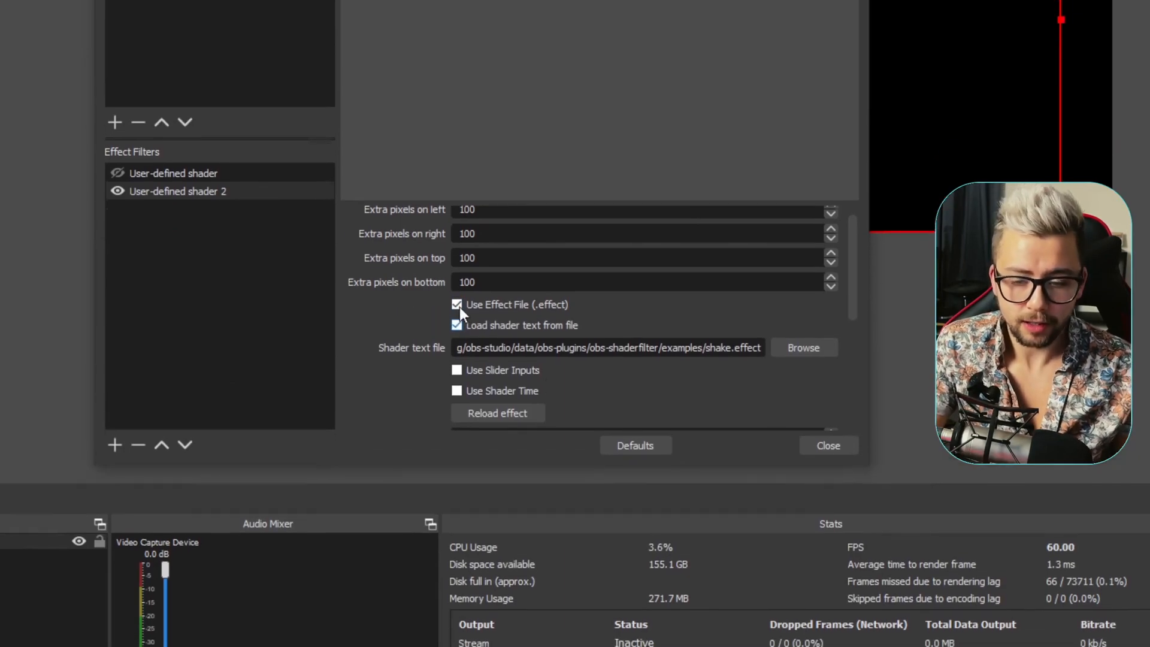
- Reload the shake effect with Use Effect File enabled and check the camera picture on the uncovered canvas
scroll(469, 328, "down", 3)
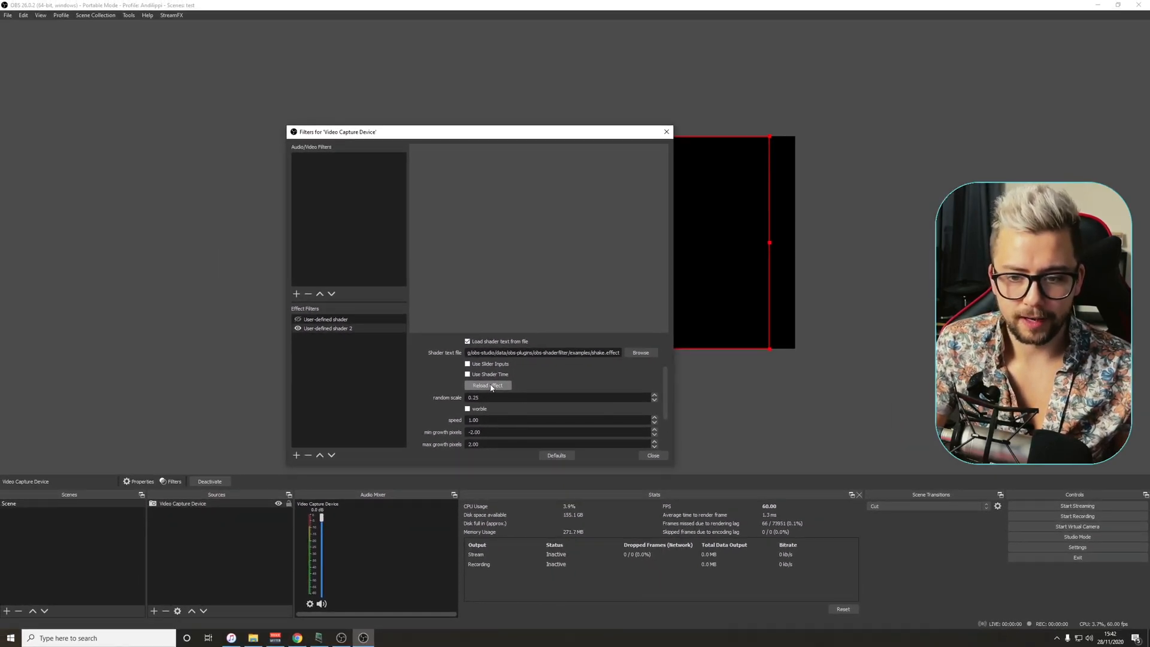
left_click(489, 386)
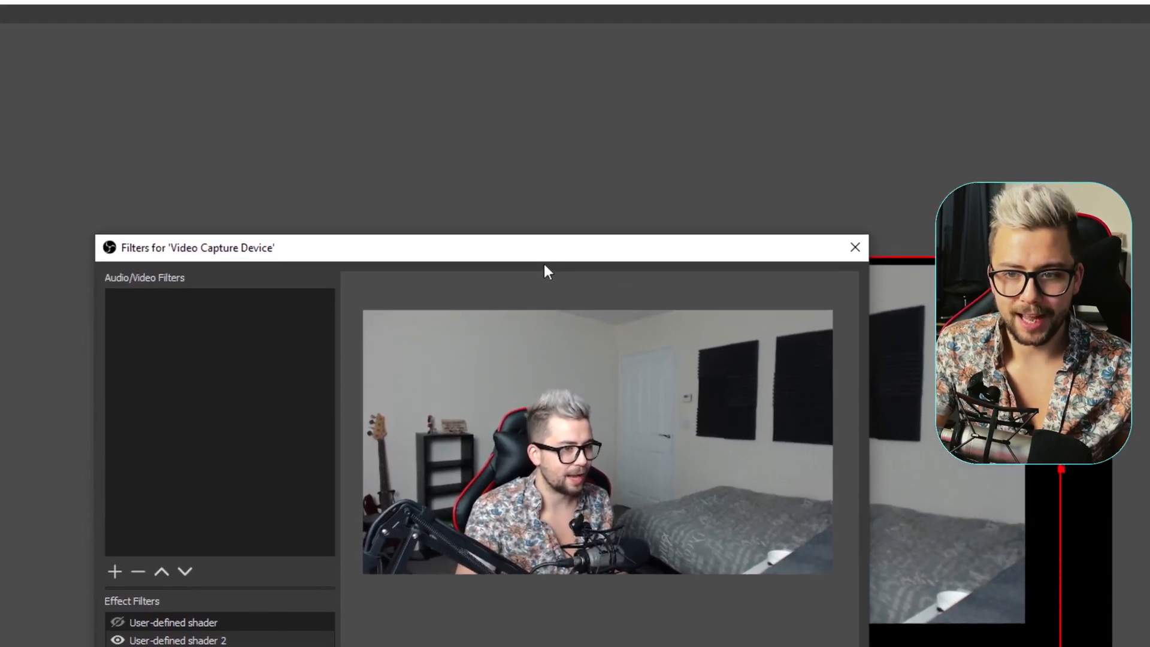
left_click_drag(542, 157, 325, 304)
left_click_drag(326, 358, 113, 344)
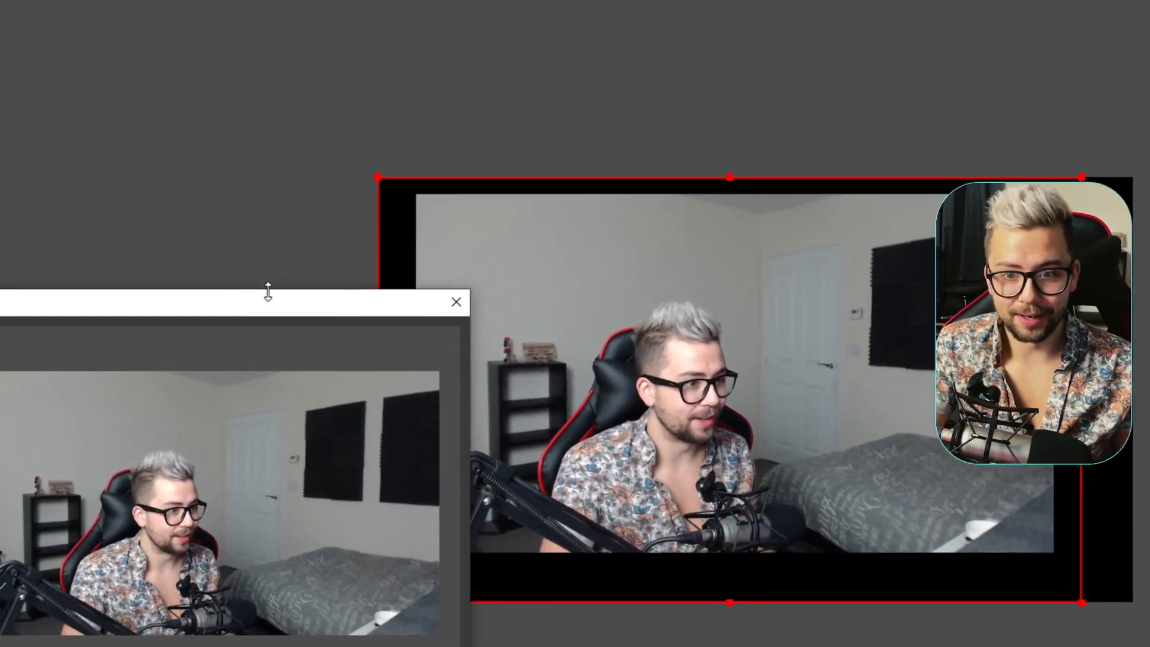
left_click_drag(268, 299, 784, 264)
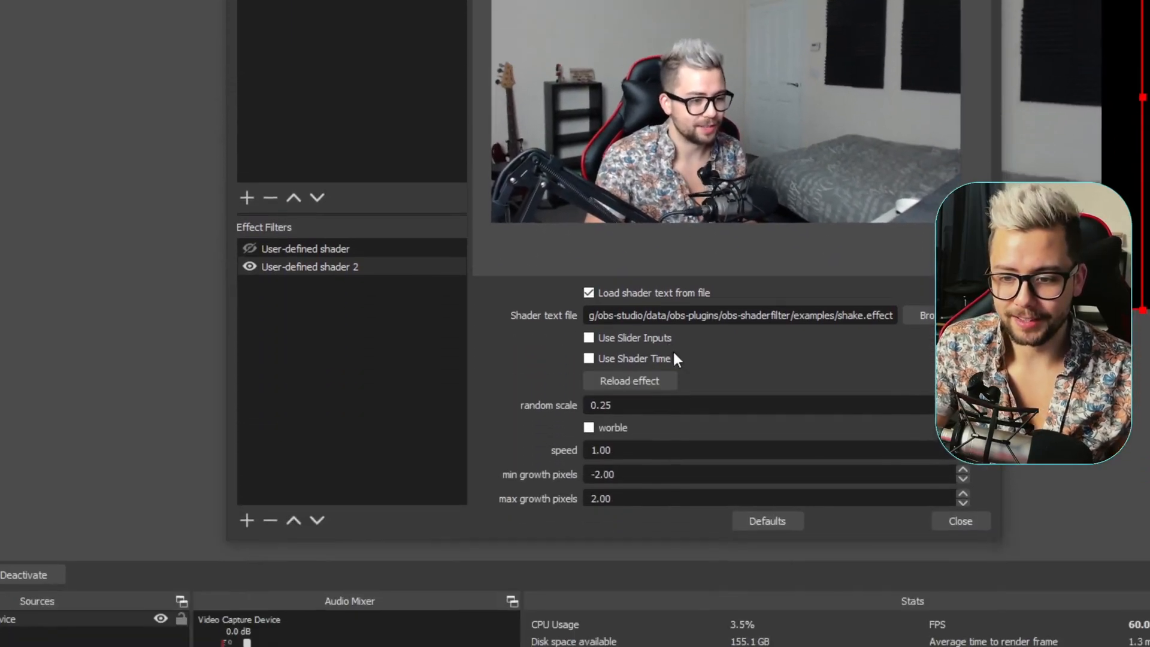
- Raise the shake effect's random scale to 0.34
scroll(669, 599, "down", 2)
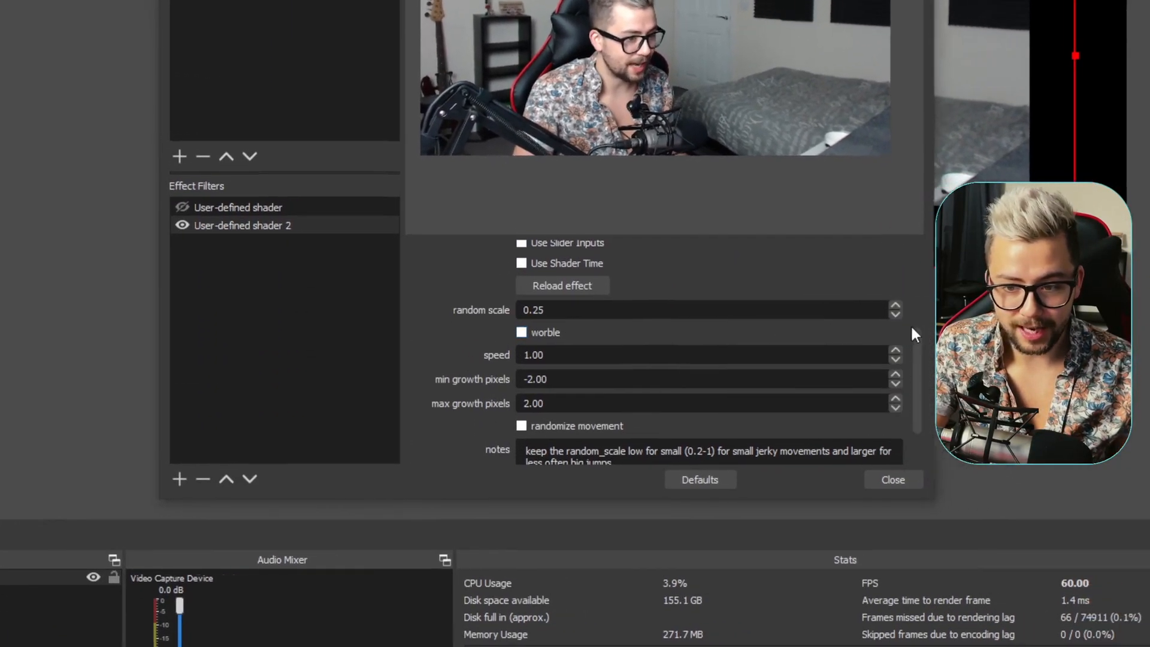
left_click(963, 299)
left_click(831, 318)
left_click(832, 319)
left_click(832, 318)
left_click(831, 318)
left_click(831, 319)
left_click(831, 318)
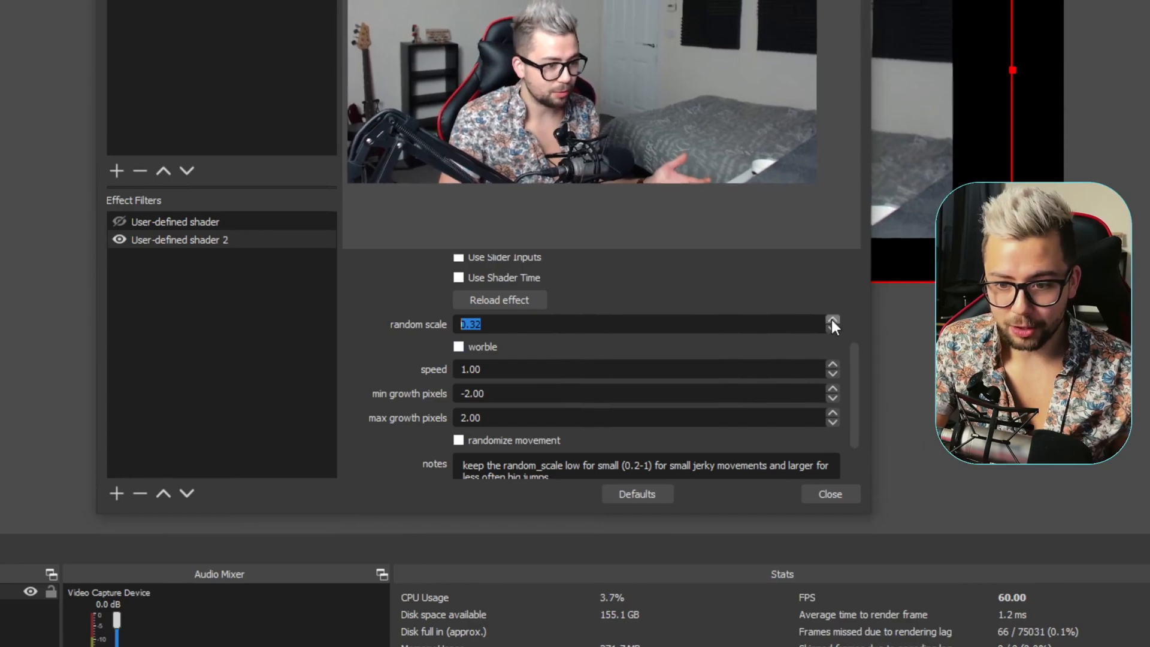
left_click(831, 319)
left_click(831, 318)
- Try a different speed for the shake effect and return it to 1.00
left_click_drag(531, 327, 404, 318)
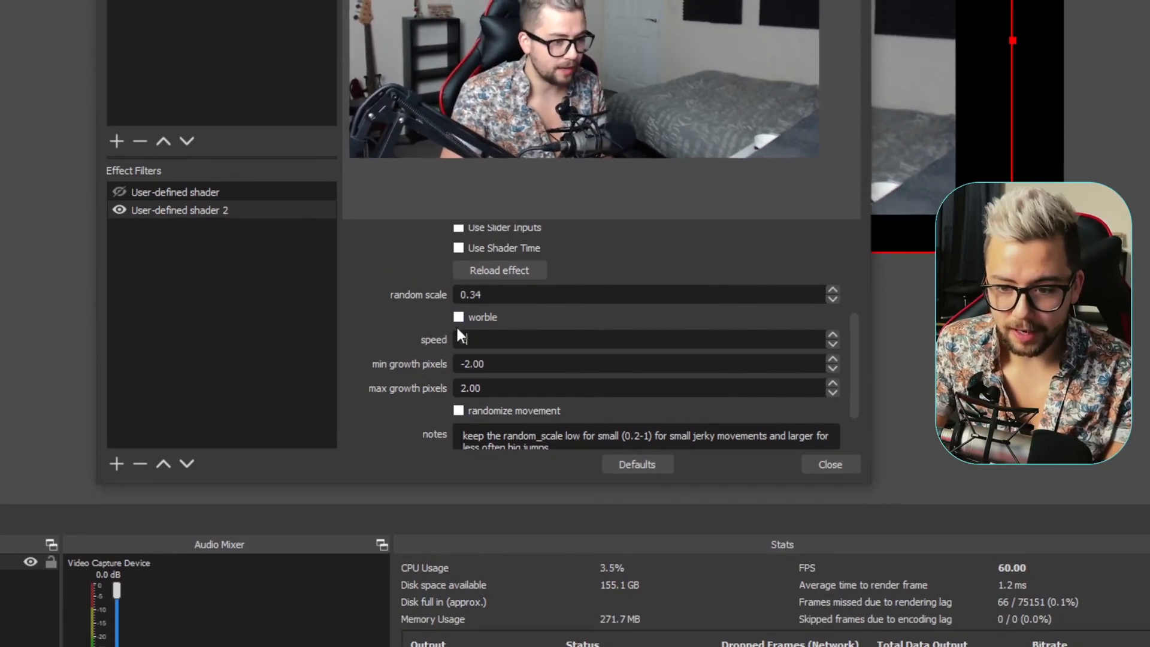
type("2")
key("BackSpace")
type("100")
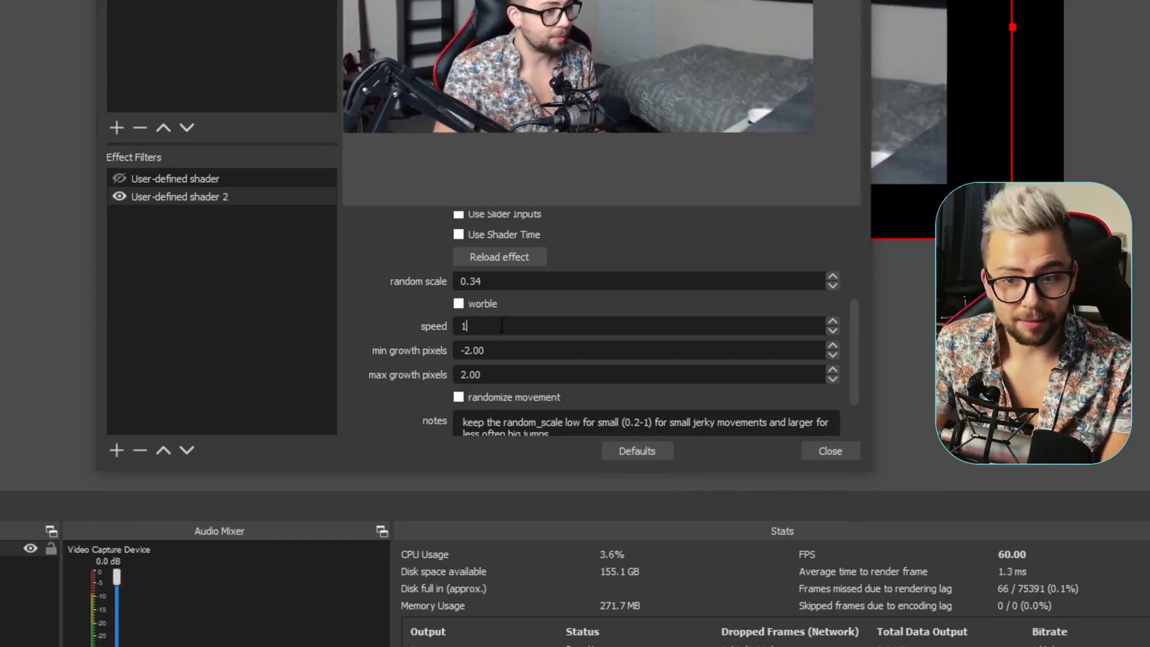
- Enable randomize movement for the shake effect and set max growth pixels to 1 and min growth pixels to -1
left_click_drag(456, 350, 484, 350)
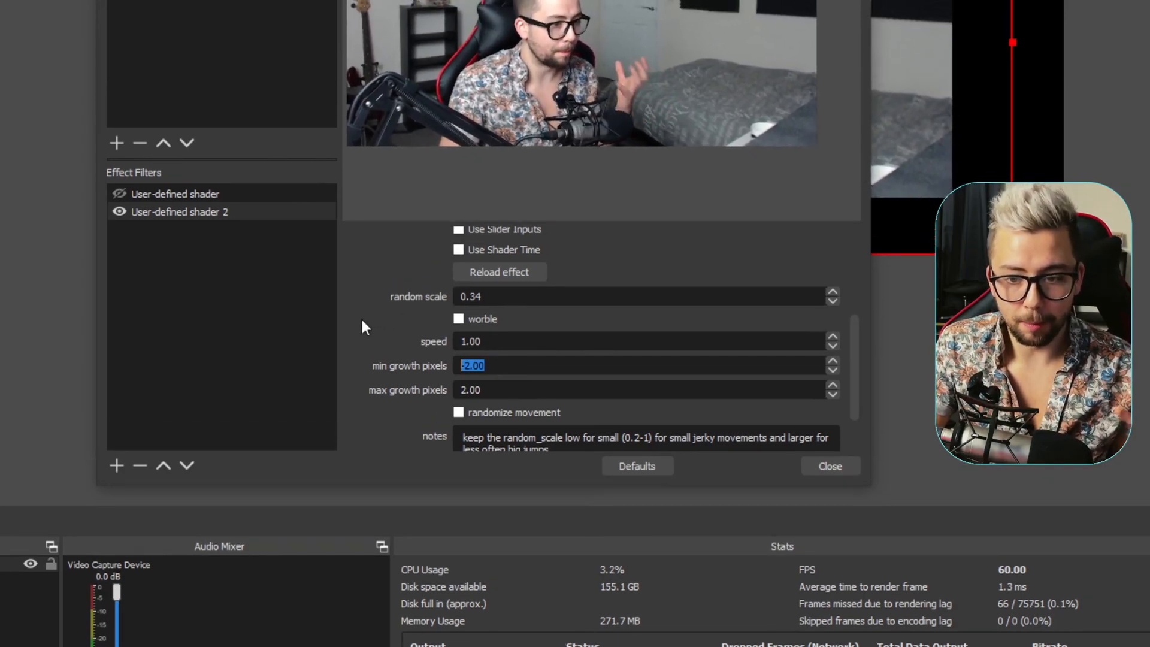
scroll(364, 306, "down", 2)
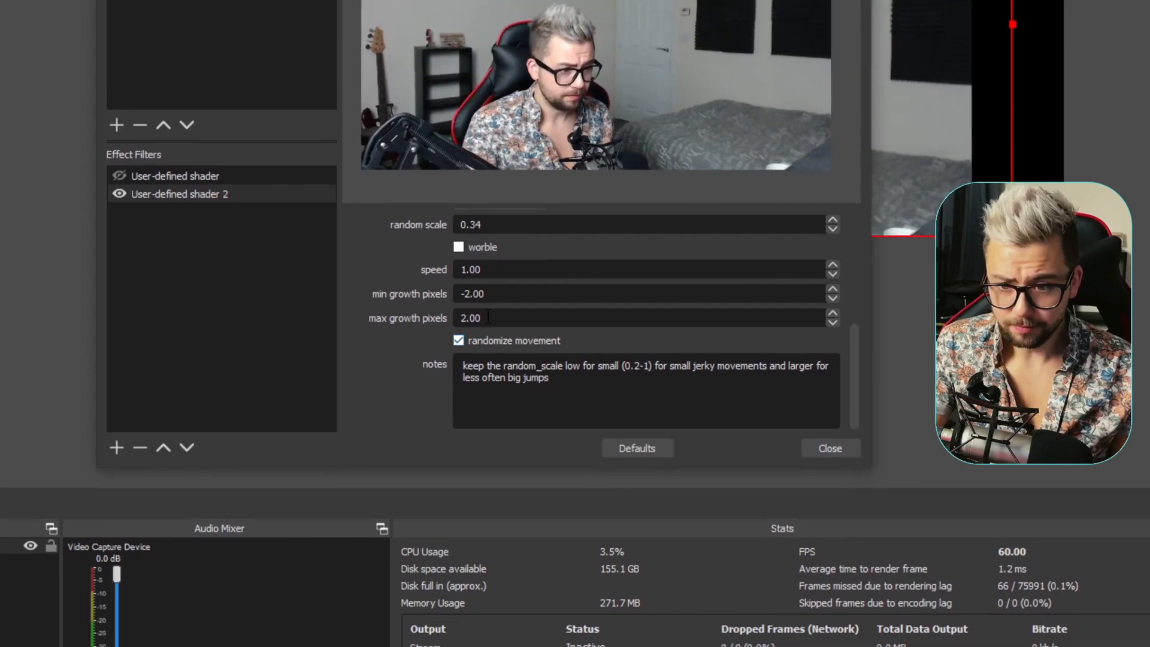
left_click_drag(483, 307, 424, 296)
type("1")
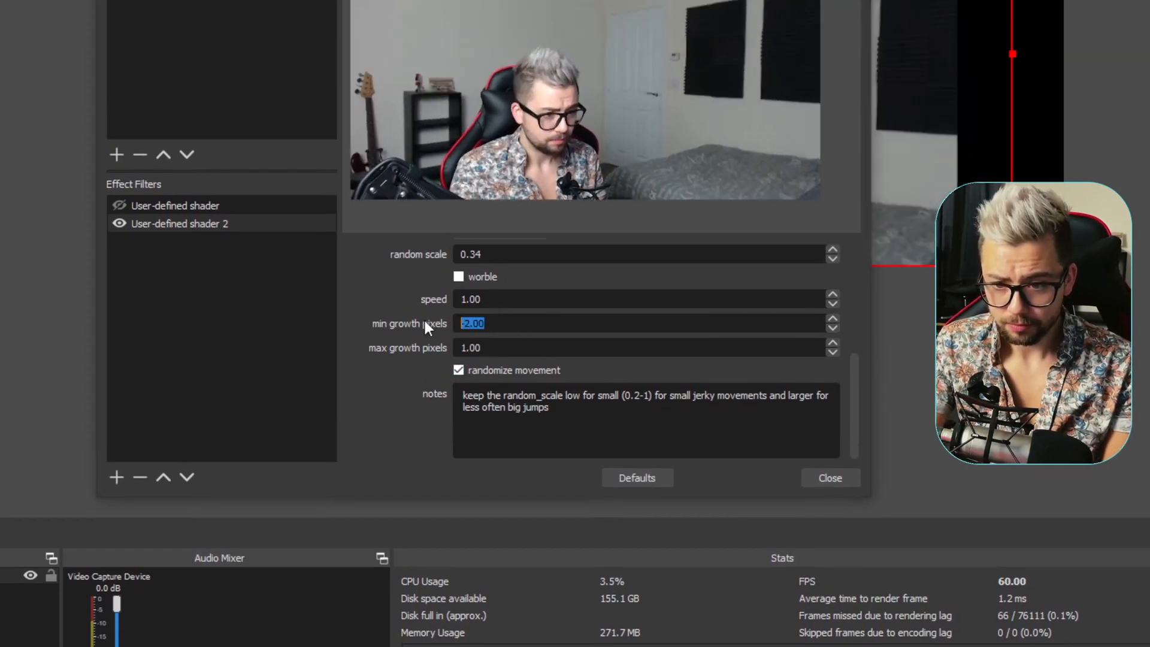
type("-1")
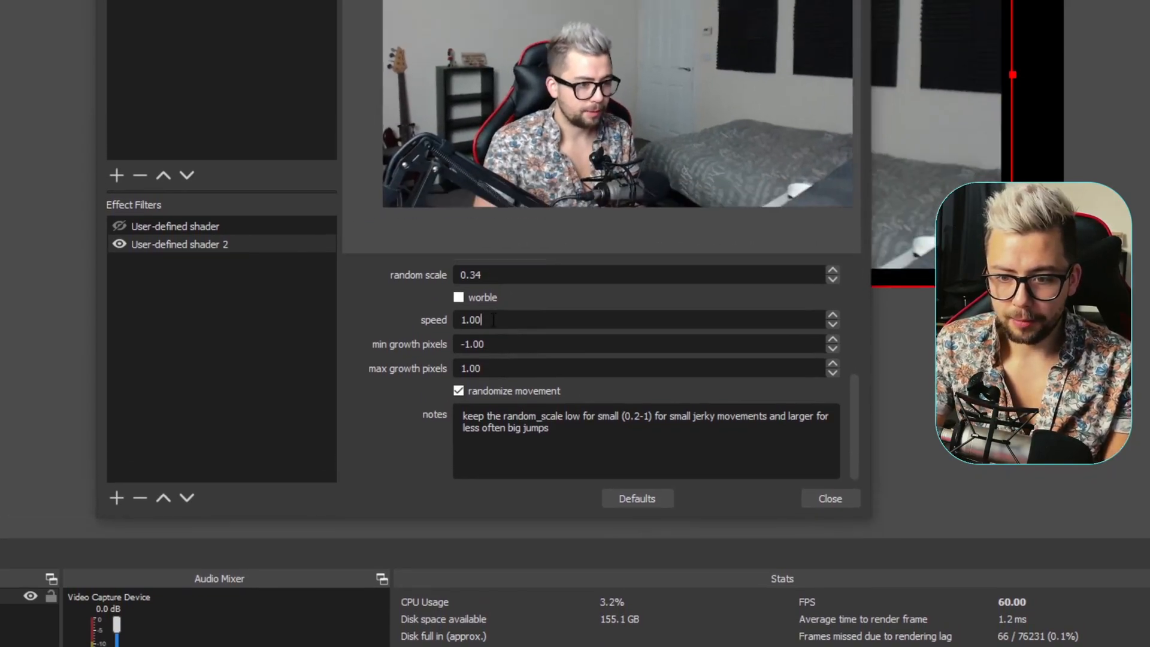
left_click_drag(483, 282, 460, 281)
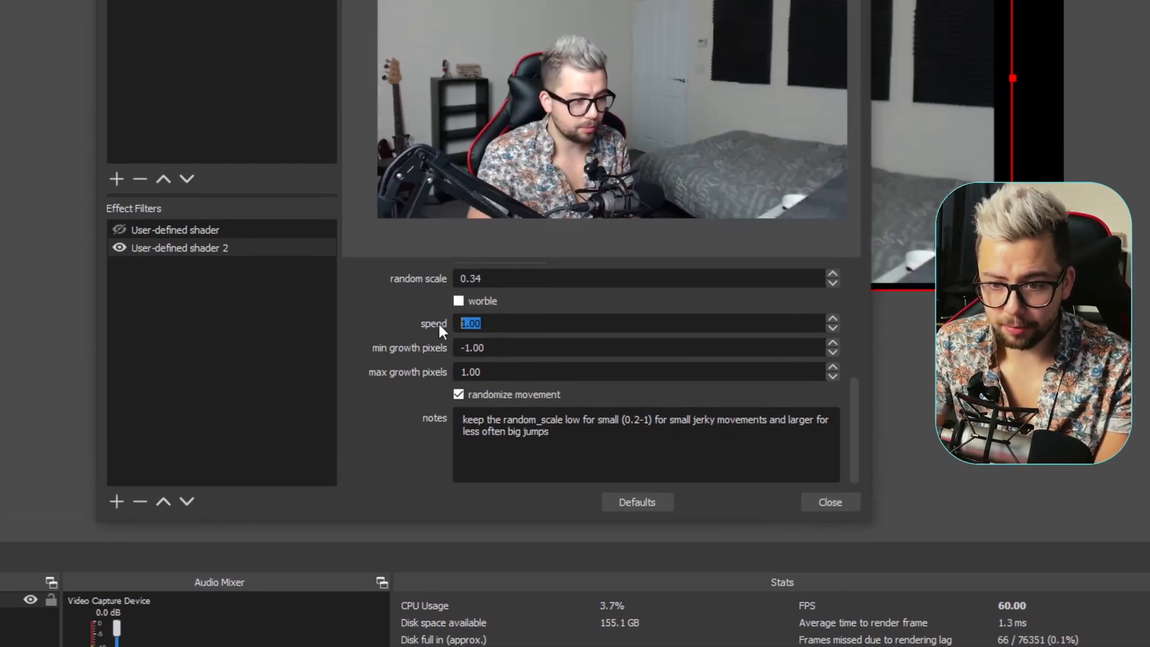
left_click(459, 313)
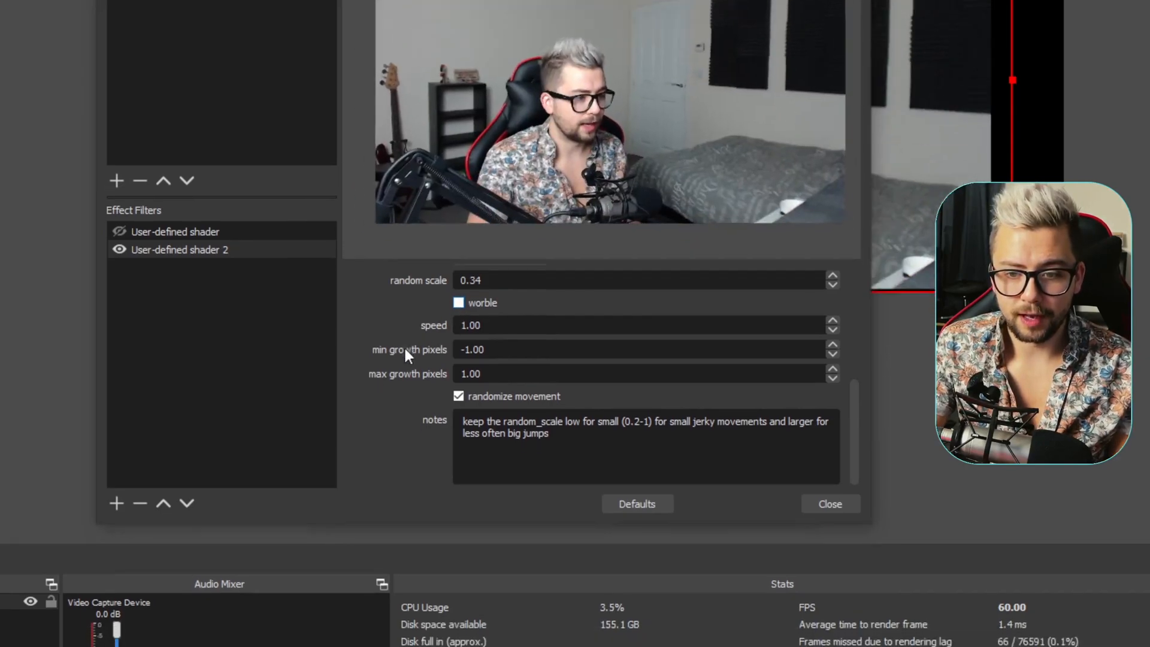
- Turn the first User-defined shader back on so its effect combines with the shake effect
scroll(403, 371, "up", 5)
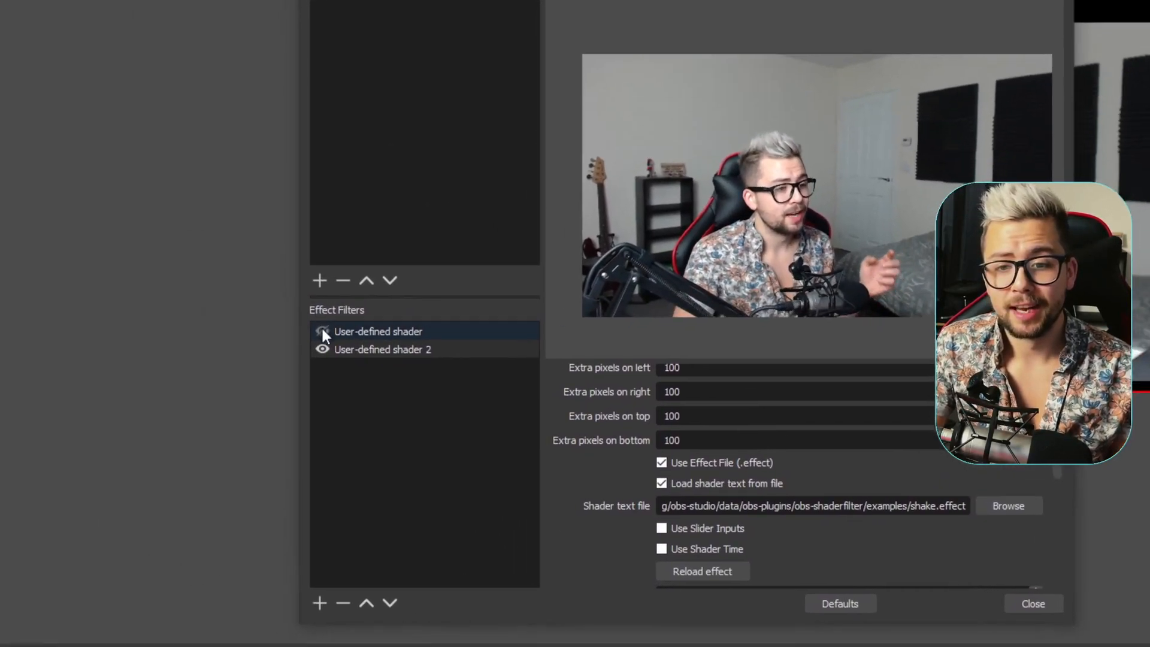
left_click(257, 318)
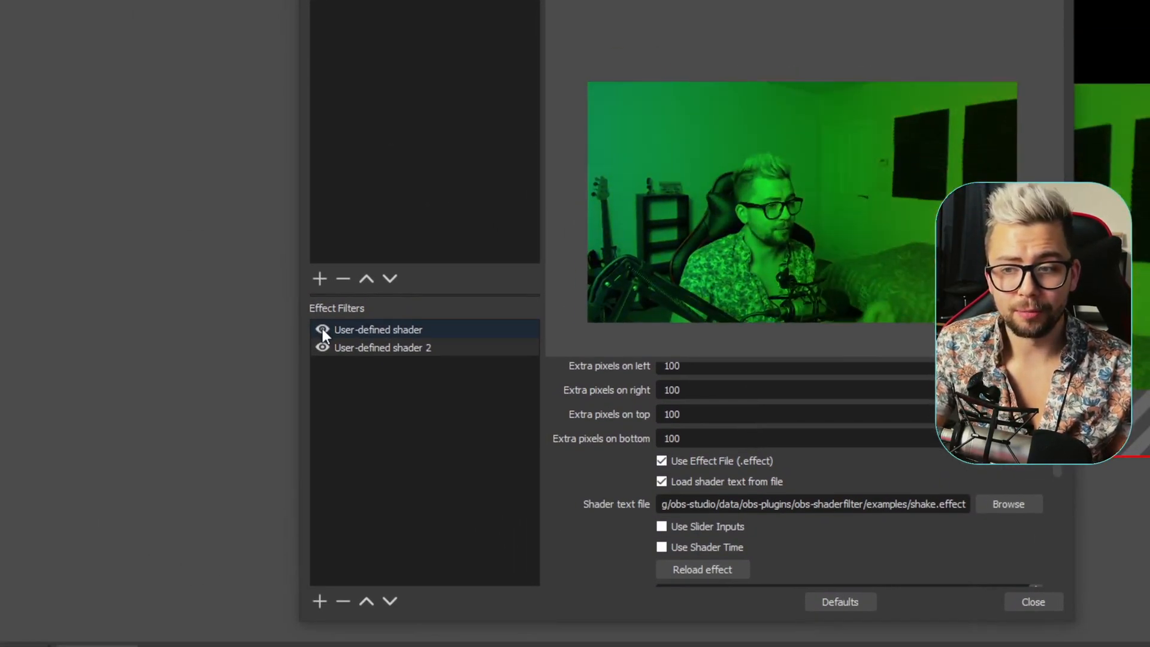